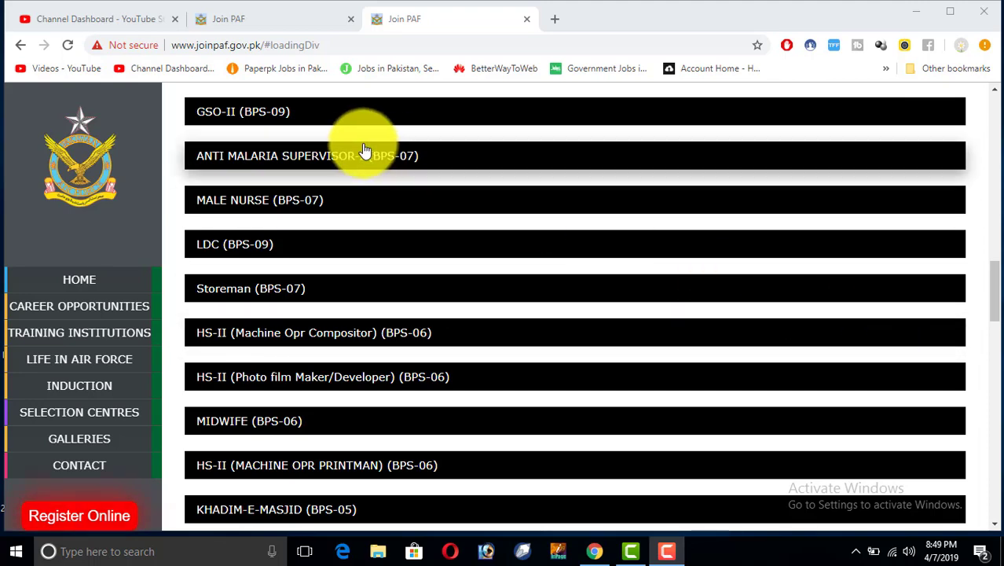
Load joinpaf.gov.pk in the other Join PAF tab and agree to the important note.
left_click(222, 22)
left_click(126, 49)
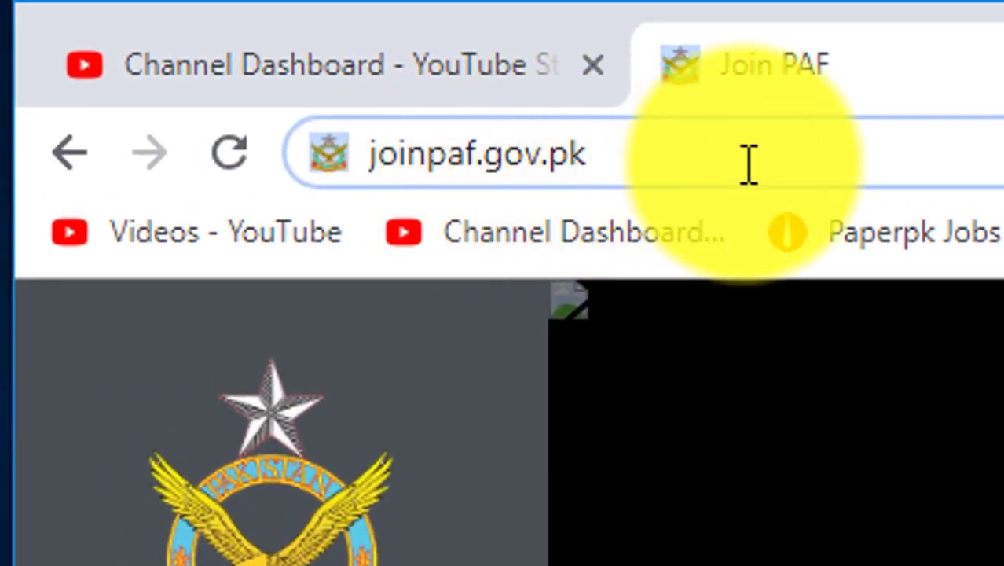
key("Return")
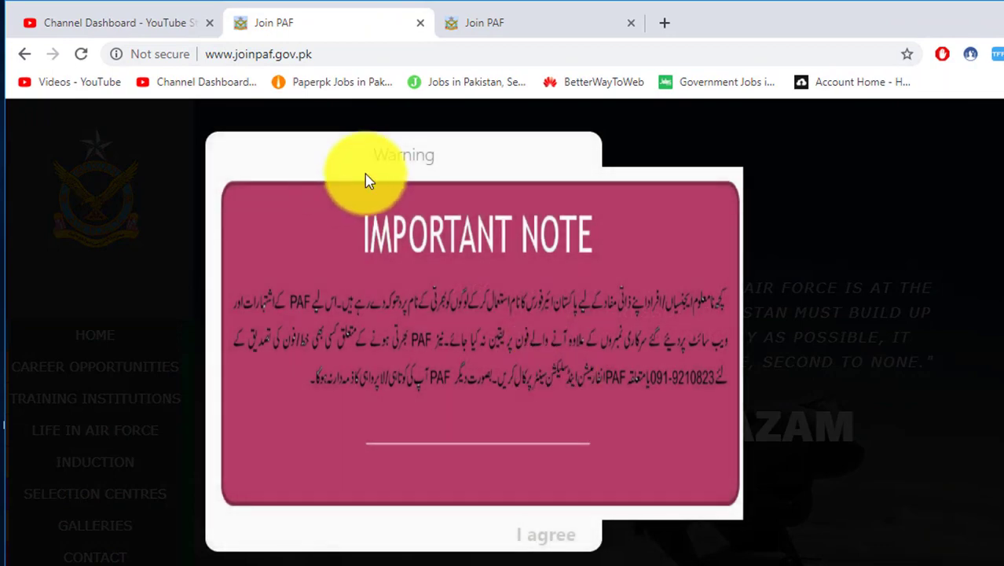
left_click(541, 537)
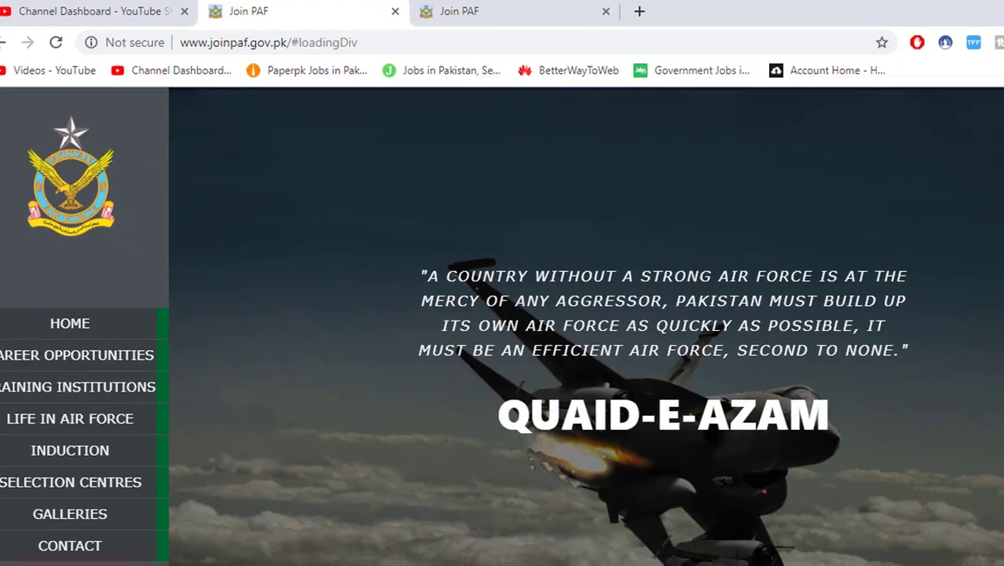
Choose Register Online, enter the candidate's CNIC number and submit it.
scroll(597, 330, "down", 6)
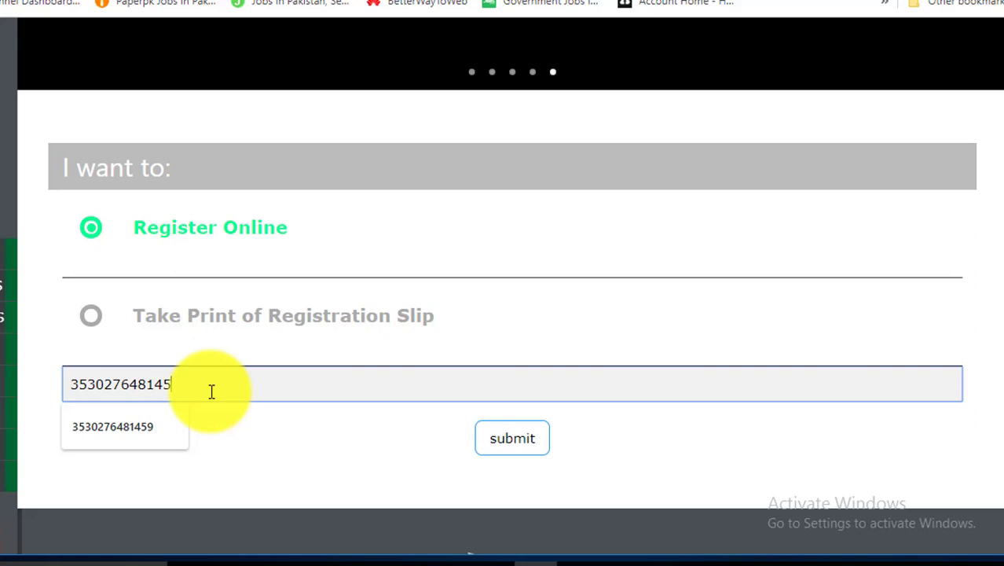
type("8")
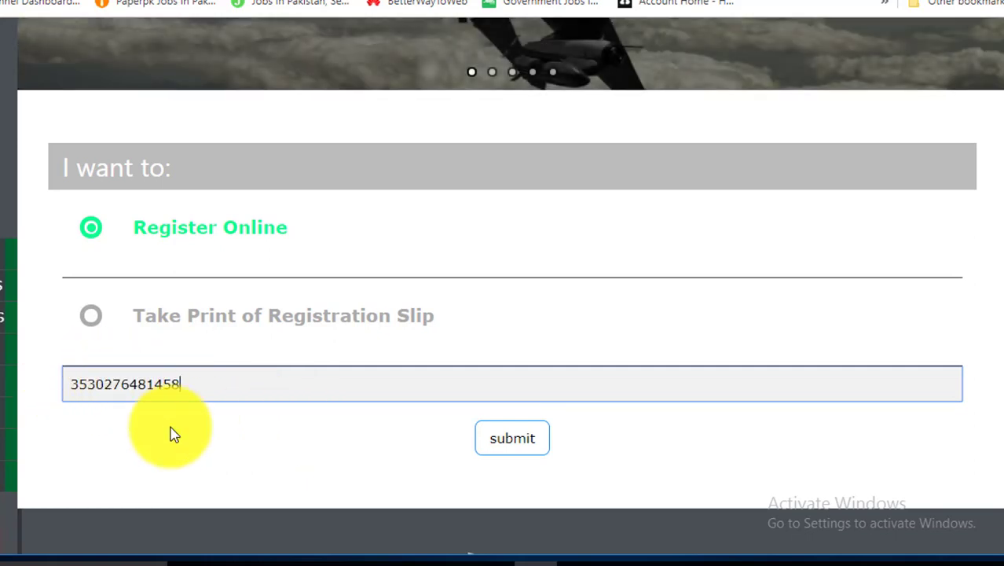
left_click(526, 445)
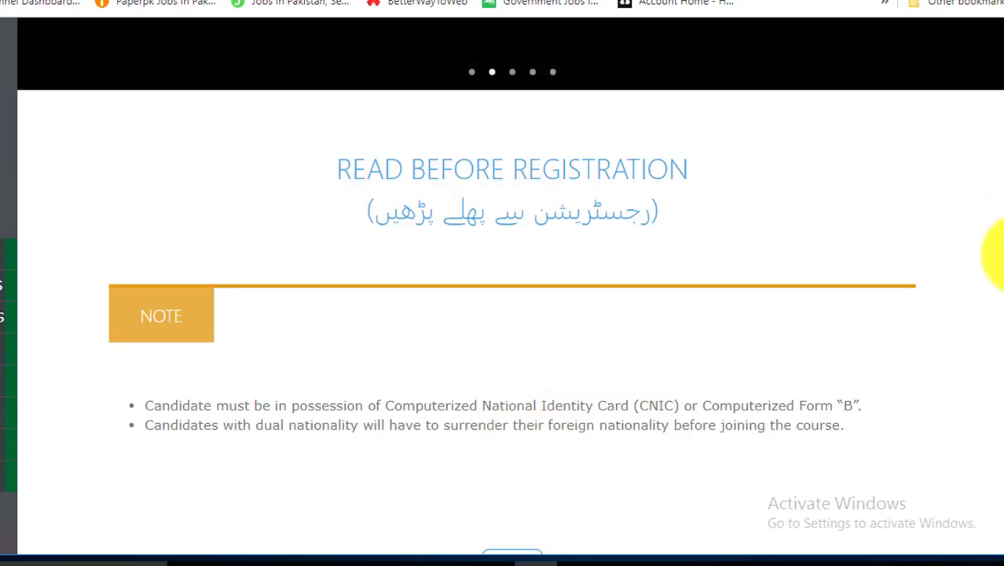
Proceed past the pre-registration note and the eligibility conditions to the list of offered courses.
right_click(992, 373)
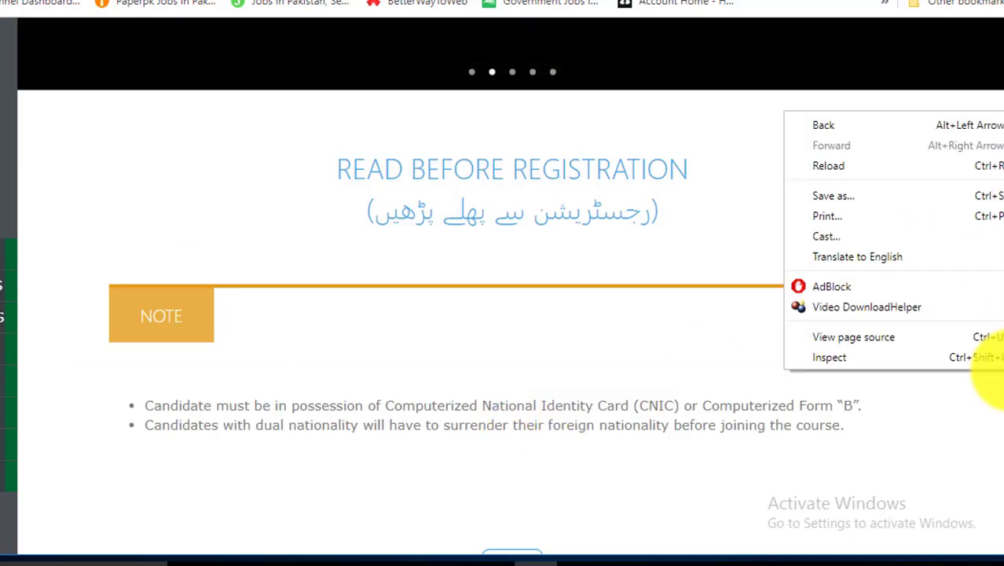
left_click(988, 372)
scroll(986, 415, "down", 3)
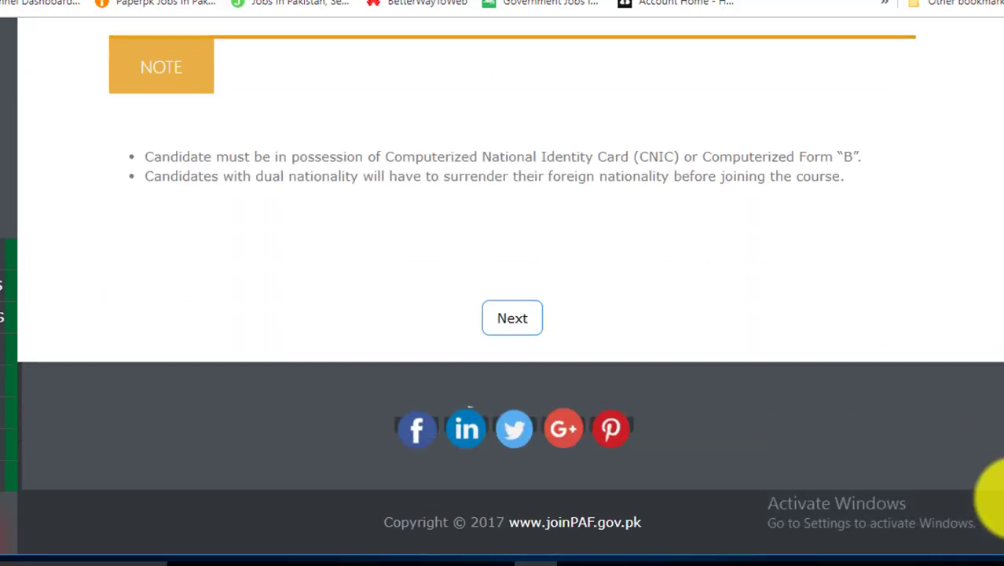
left_click(512, 320)
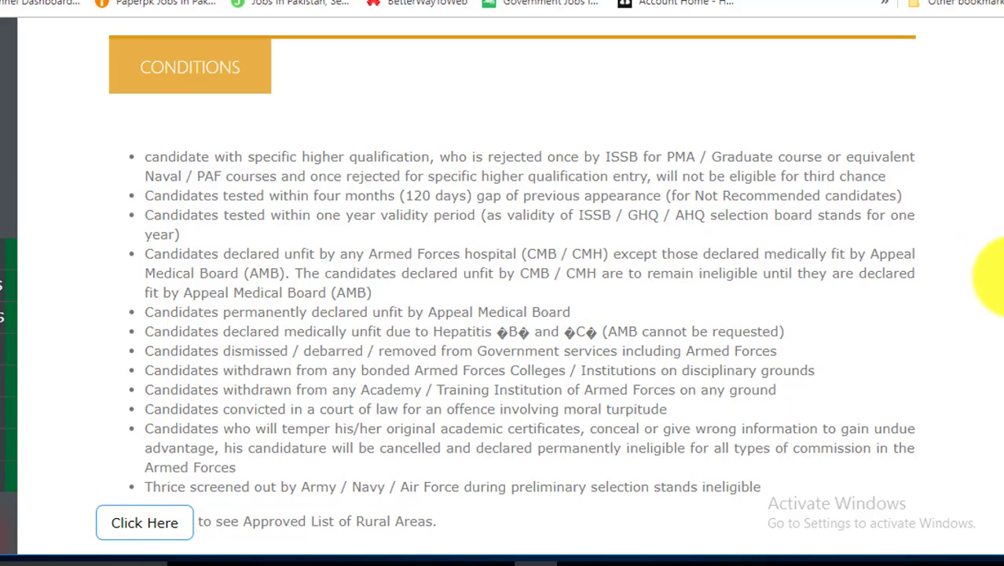
scroll(988, 337, "down", 5)
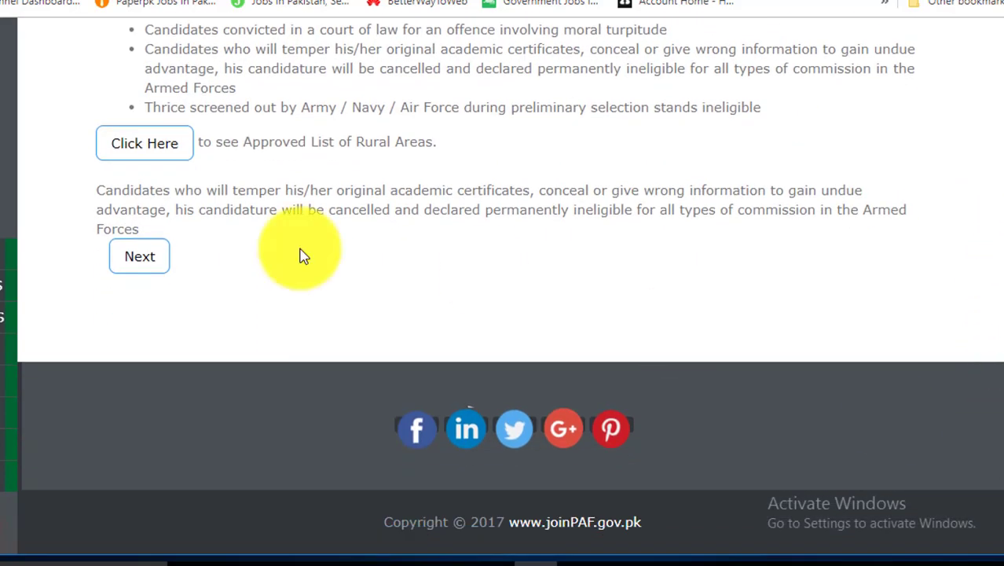
left_click(151, 268)
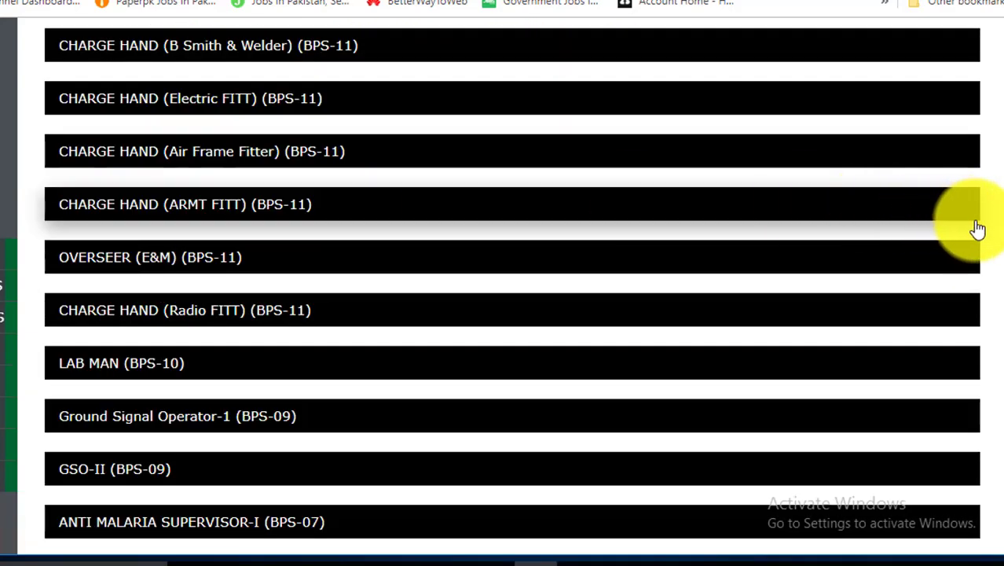
Expand the CHARGE HAND (PAINTER) (BPS-11) and Ground Signal Operator-1 (BPS-09) entries to read their eligibility requirements.
scroll(996, 227, "up", 7)
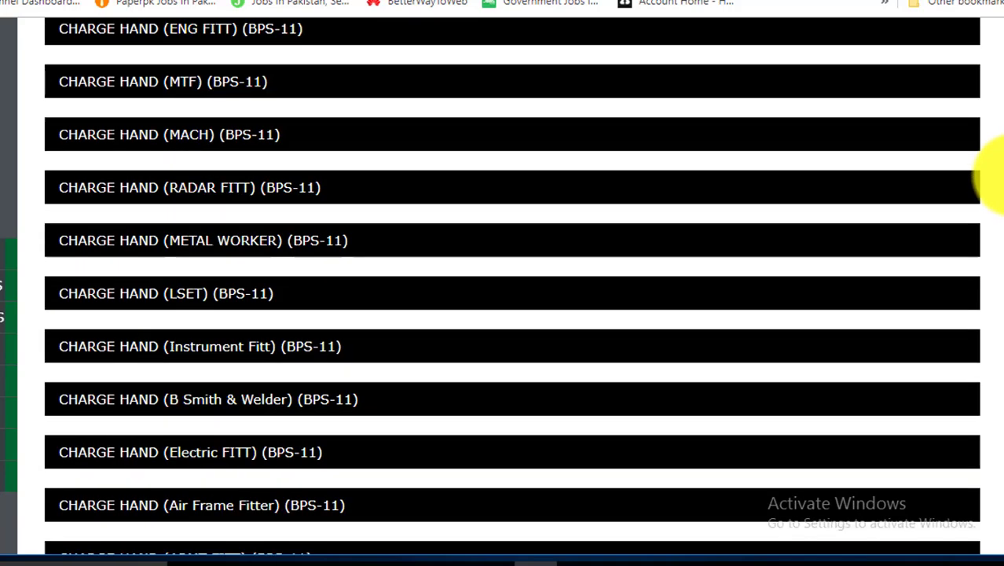
scroll(998, 153, "down", 1)
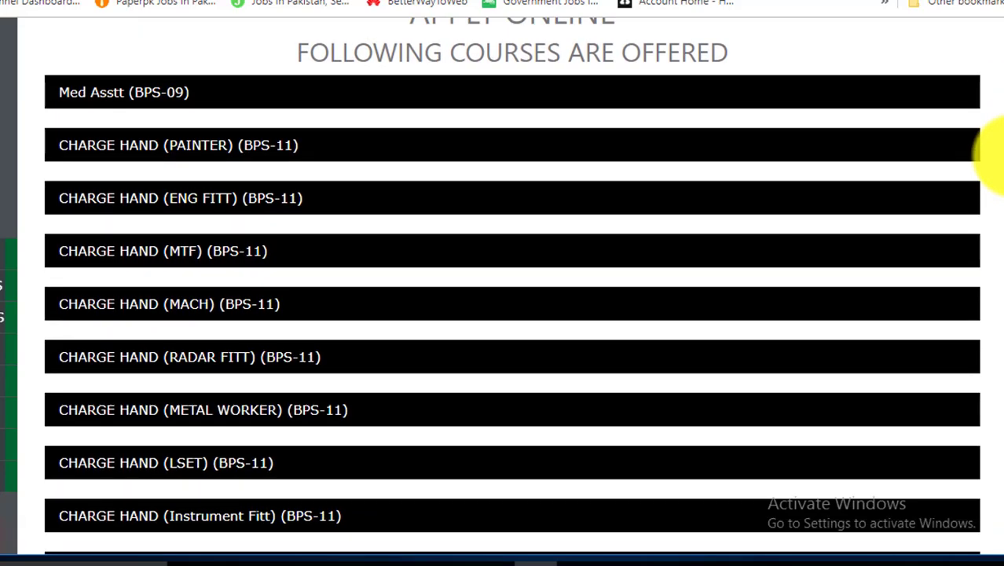
left_click(226, 156)
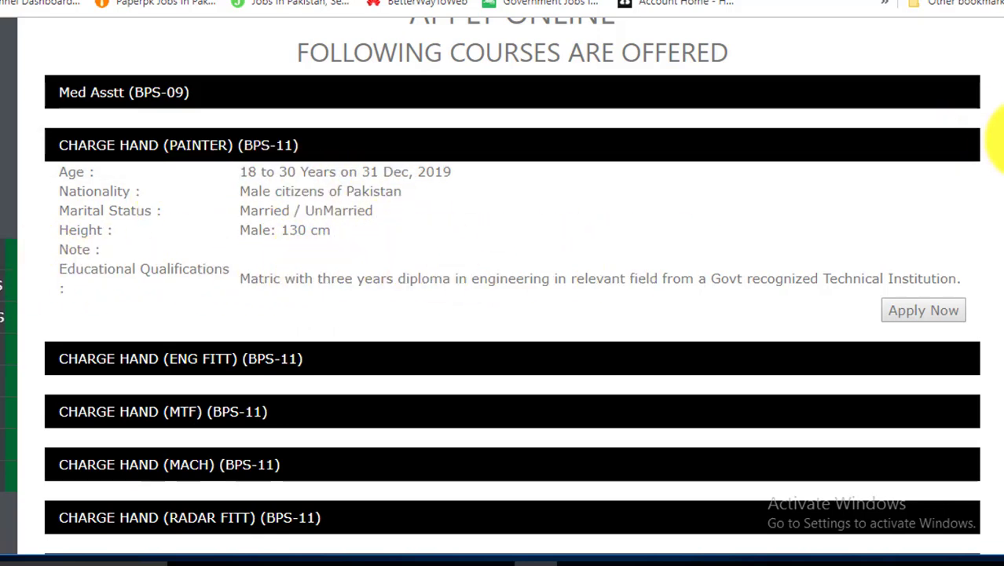
left_click_drag(1002, 140, 994, 269)
left_click(452, 160)
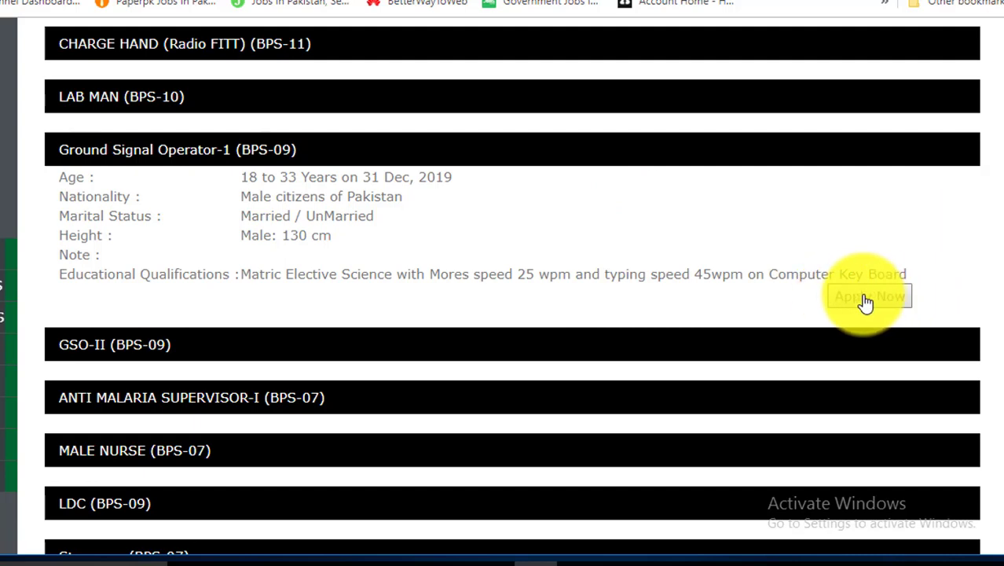
Apply for the GSO-II (BPS-09) course and look through its registration form from the personal details to the slip generation section.
left_click(376, 346)
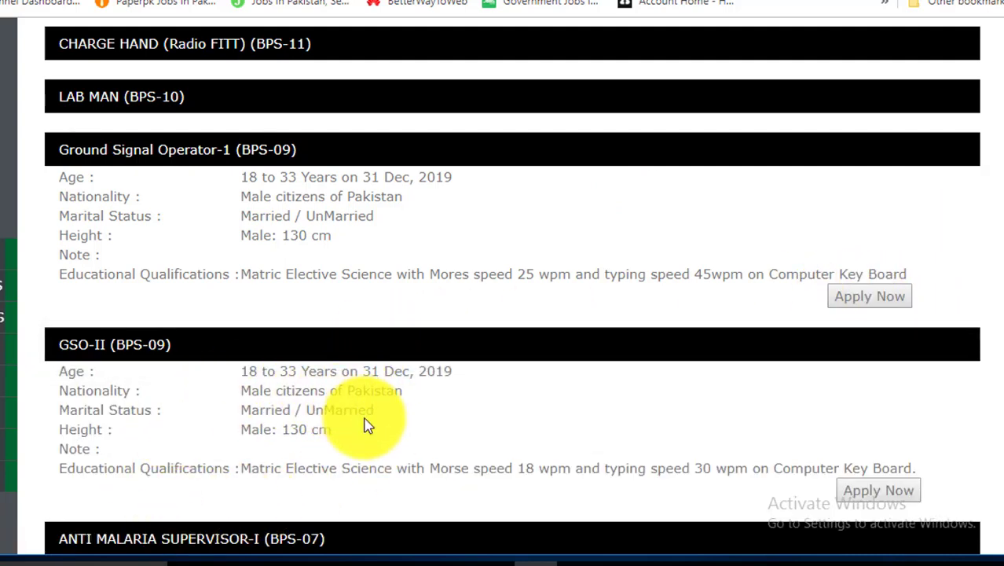
left_click(880, 491)
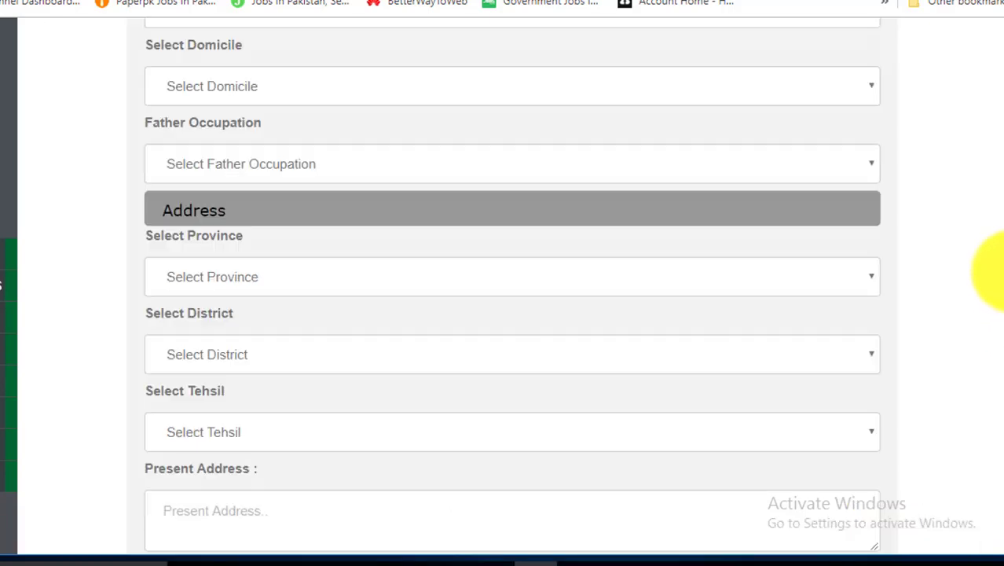
left_click_drag(997, 268, 999, 451)
scroll(999, 110, "down", 1)
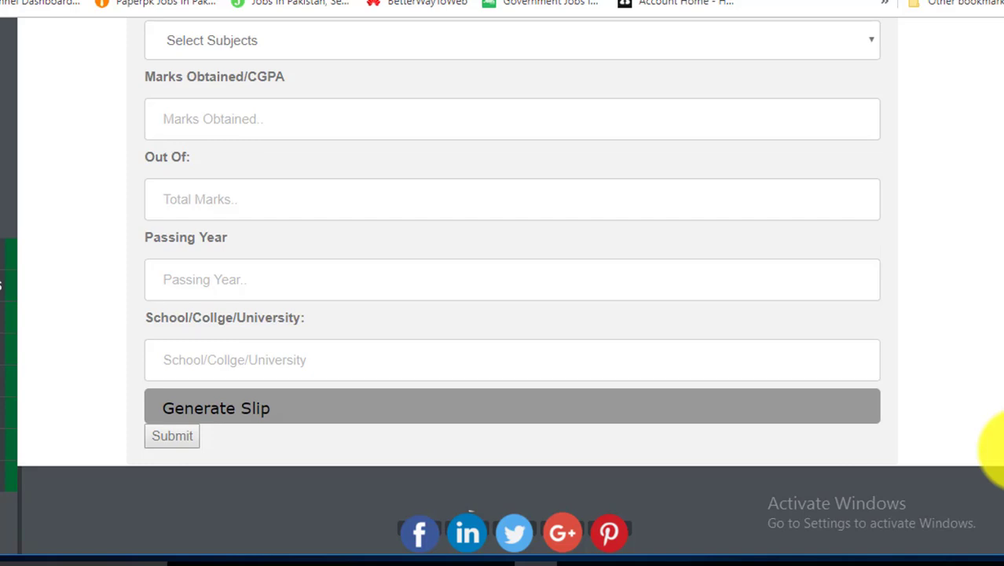
left_click_drag(999, 451, 990, 89)
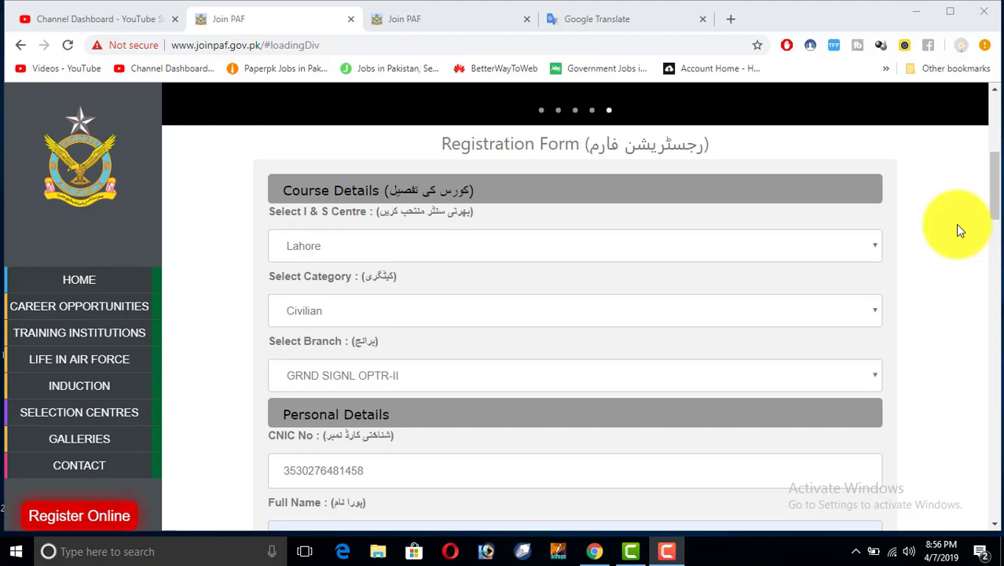
Check the available I & S Centre choices, keeping Lahore, and review the course and personal details in the form.
left_click(713, 250)
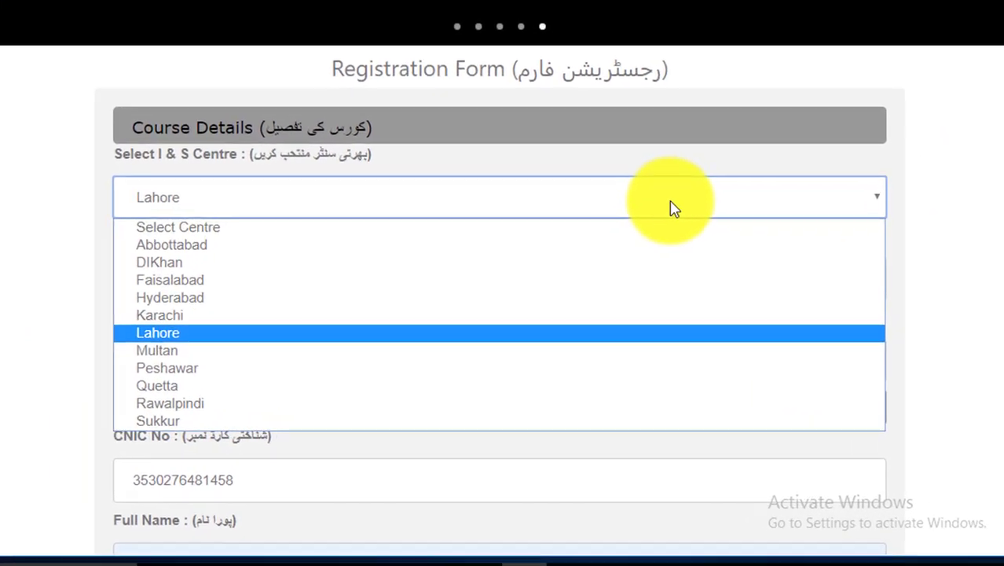
left_click(700, 236)
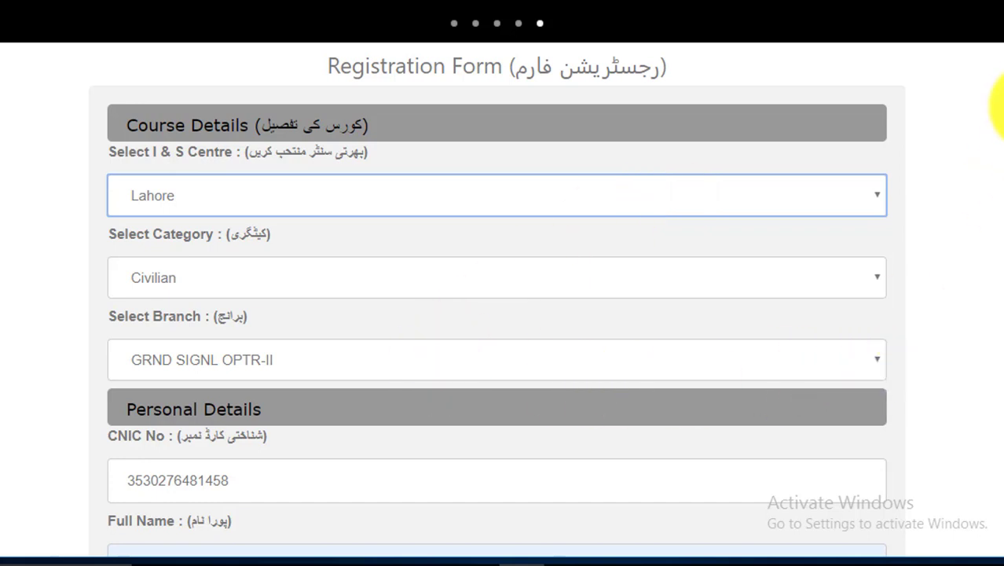
scroll(996, 157, "down", 3)
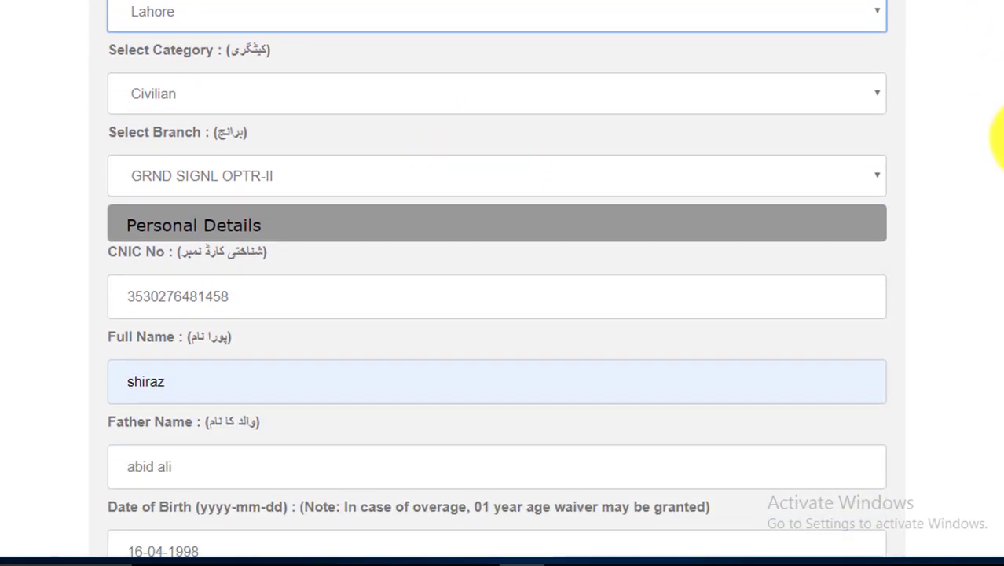
scroll(996, 134, "up", 1)
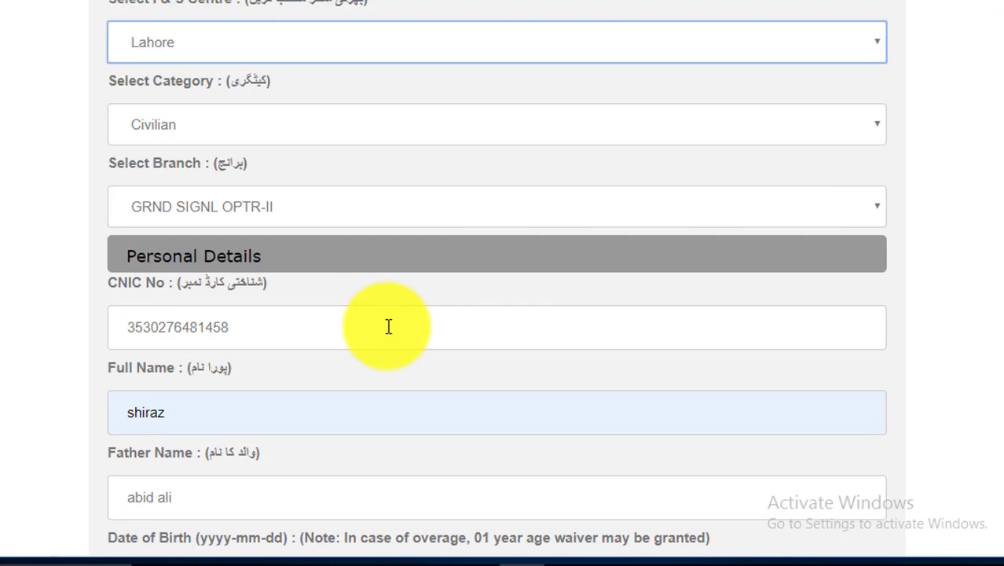
scroll(996, 126, "down", 2)
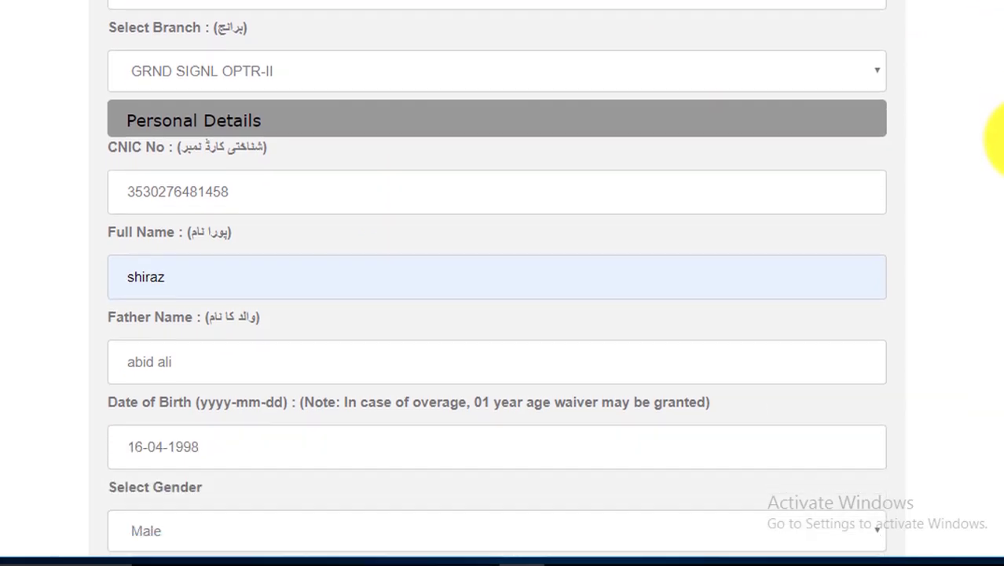
scroll(997, 146, "down", 2)
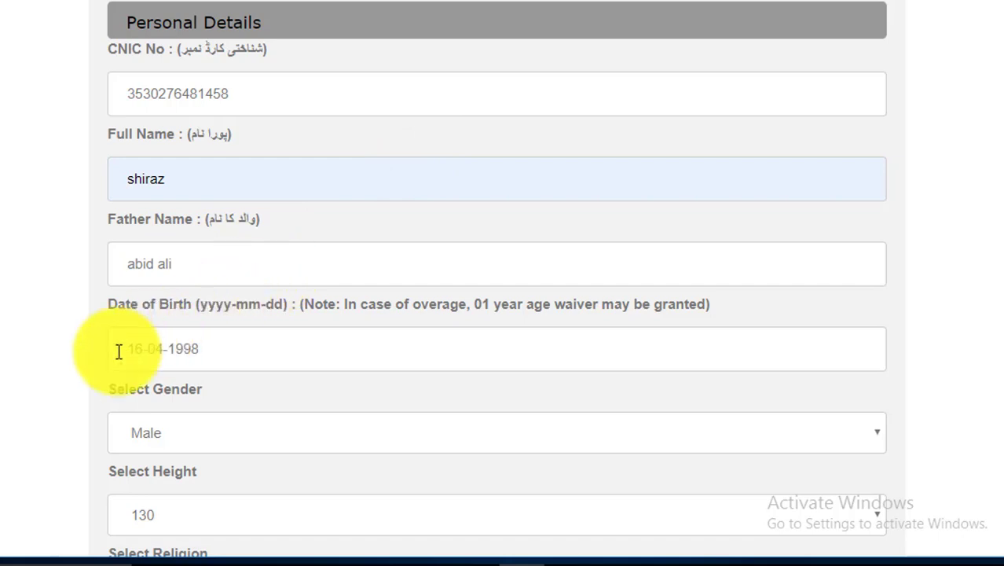
Check the date of birth calendar and the gender and height choices in the personal details.
left_click(236, 343)
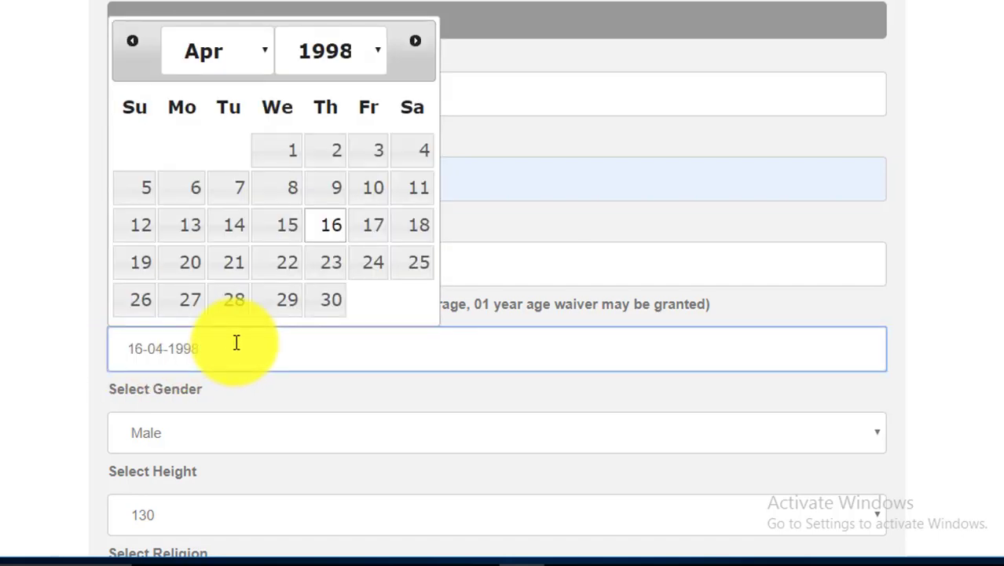
left_click(320, 439)
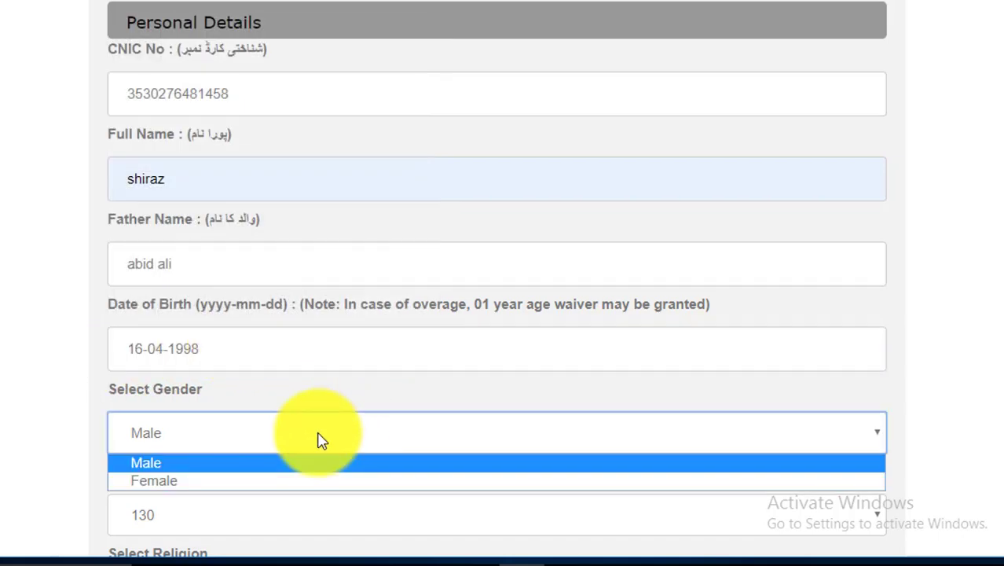
left_click(320, 440)
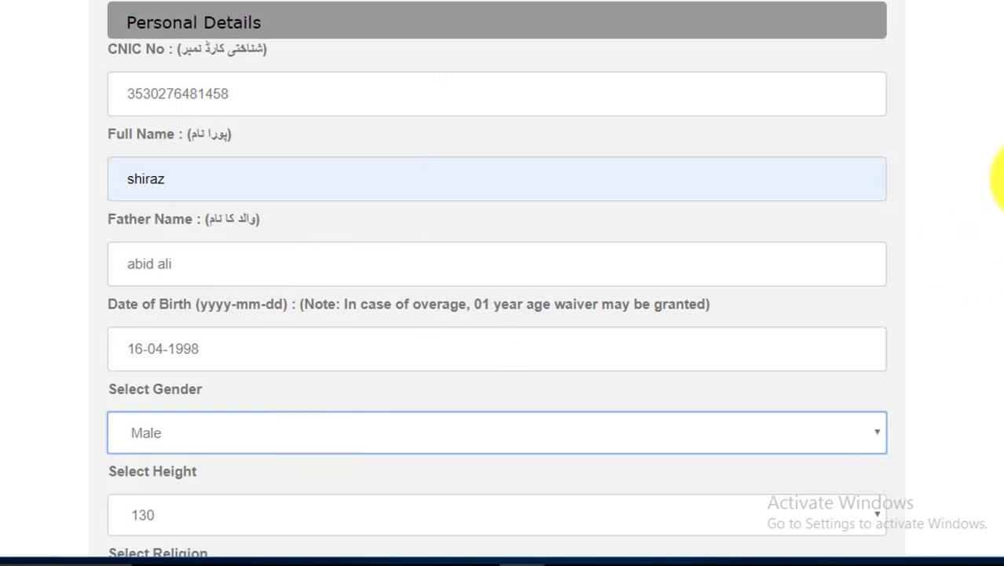
scroll(1001, 180, "down", 2)
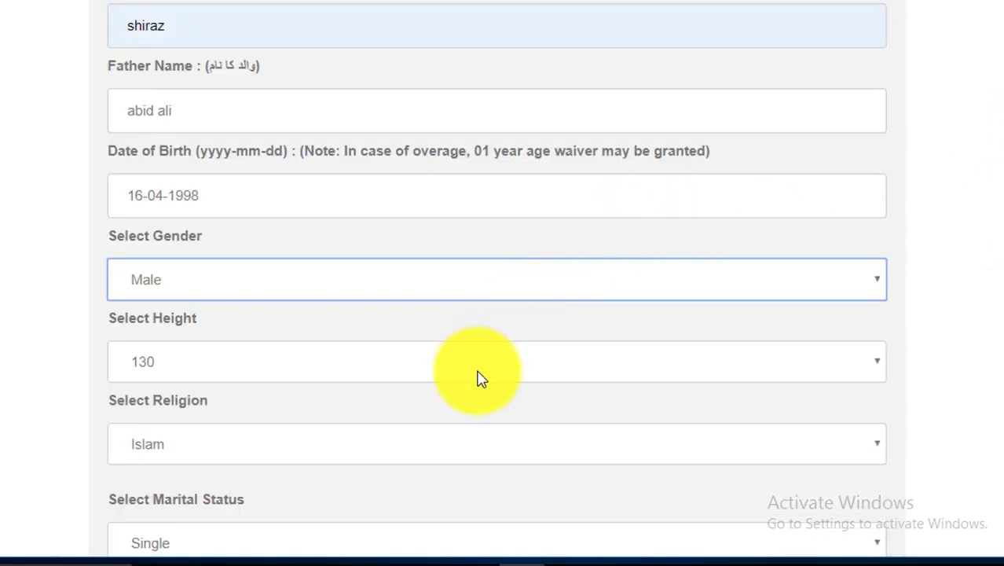
left_click(481, 378)
left_click(481, 378)
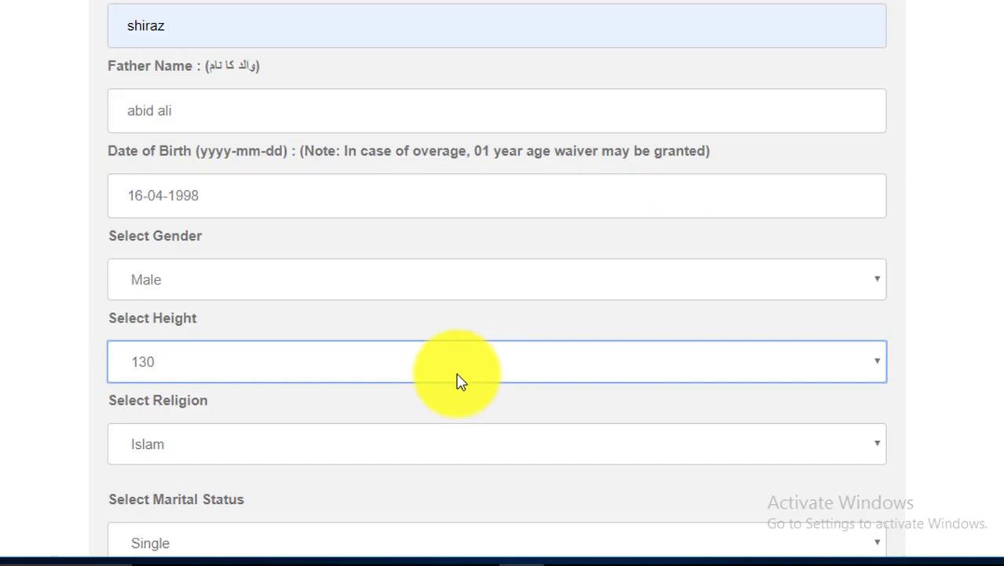
Check the religion and marital status choices, keeping Islam and Single.
left_click(542, 454)
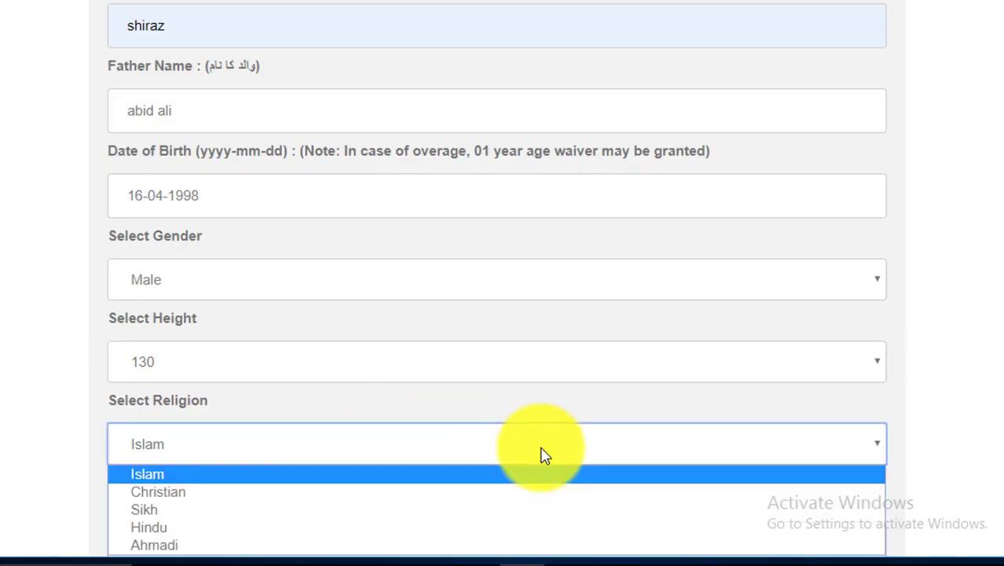
left_click(542, 455)
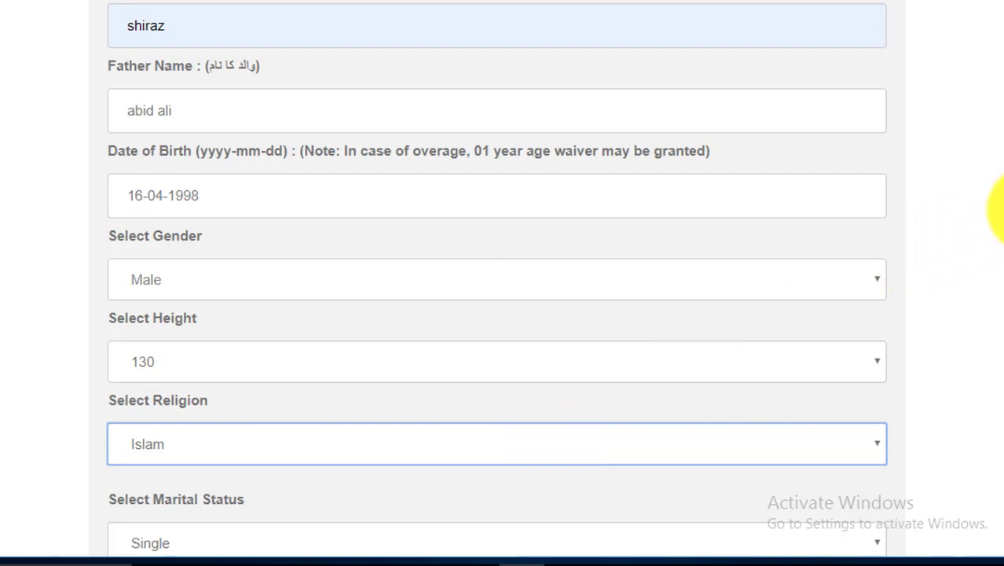
scroll(999, 224, "down", 1)
scroll(999, 226, "down", 3)
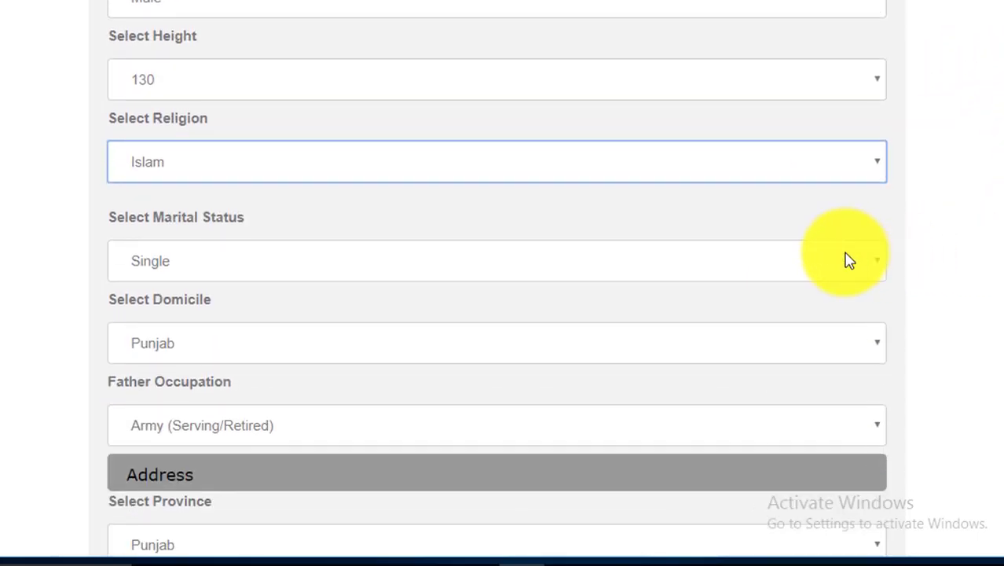
left_click(848, 261)
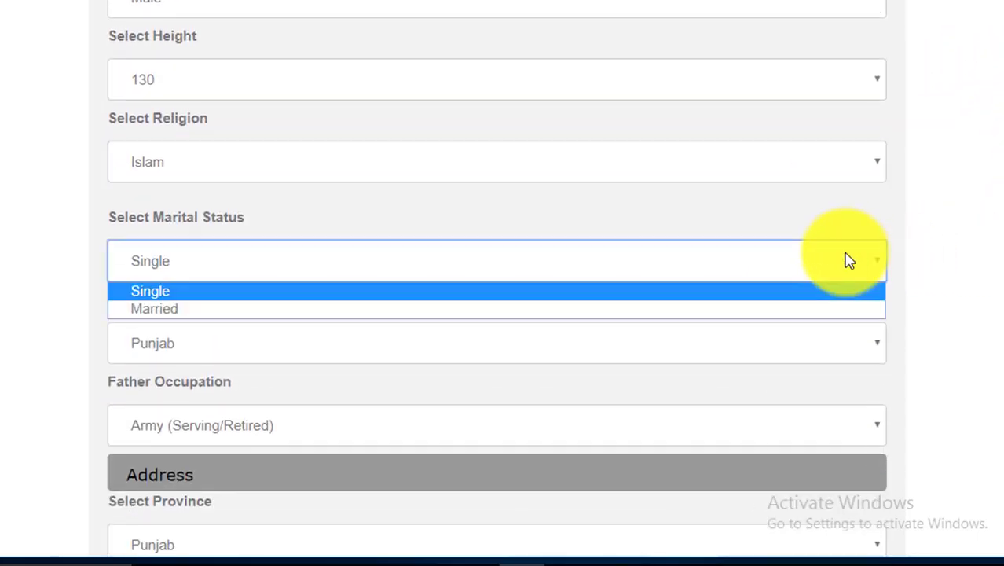
left_click(848, 261)
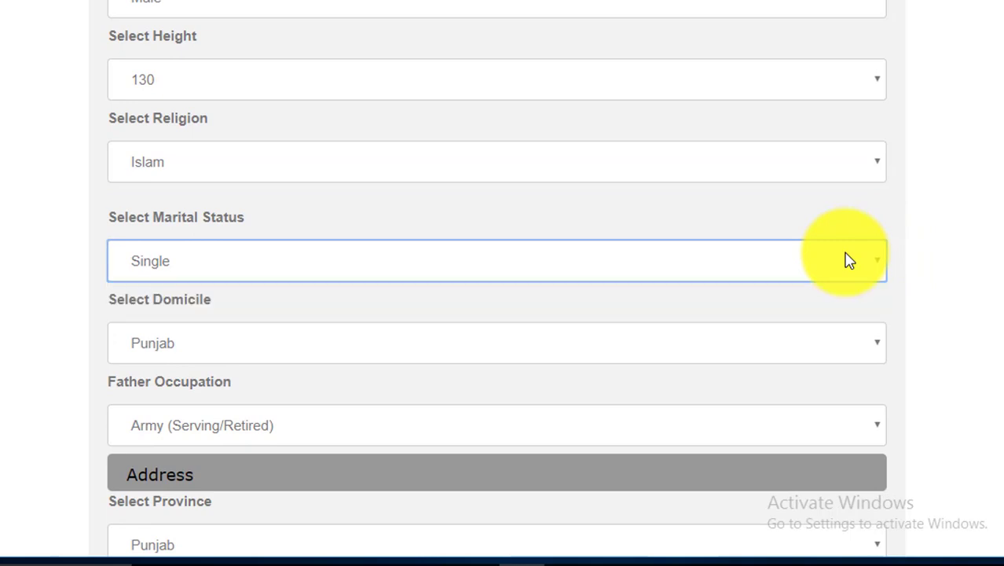
Keep Punjab as the domicile and set the father's occupation to Other.
left_click(629, 369)
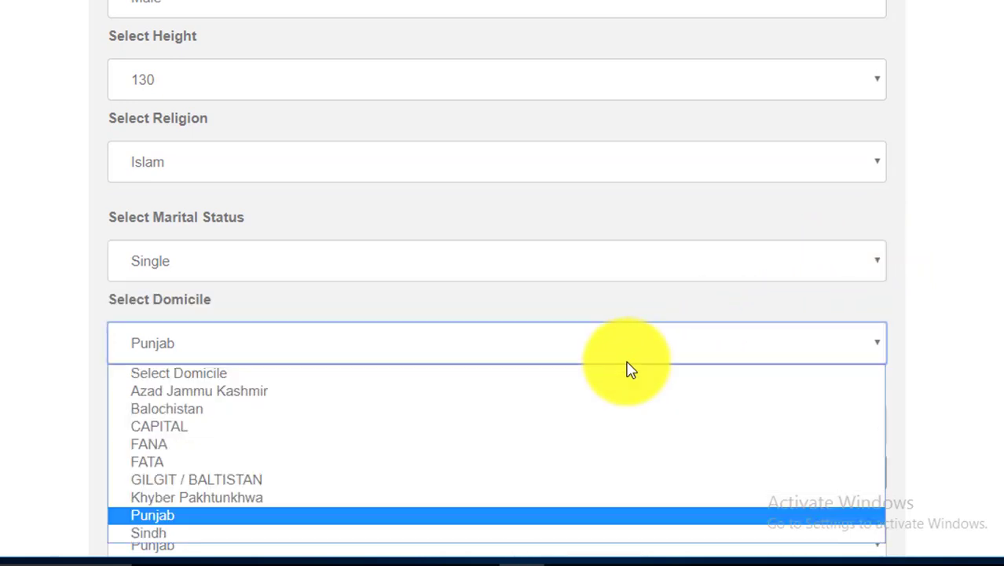
left_click(162, 520)
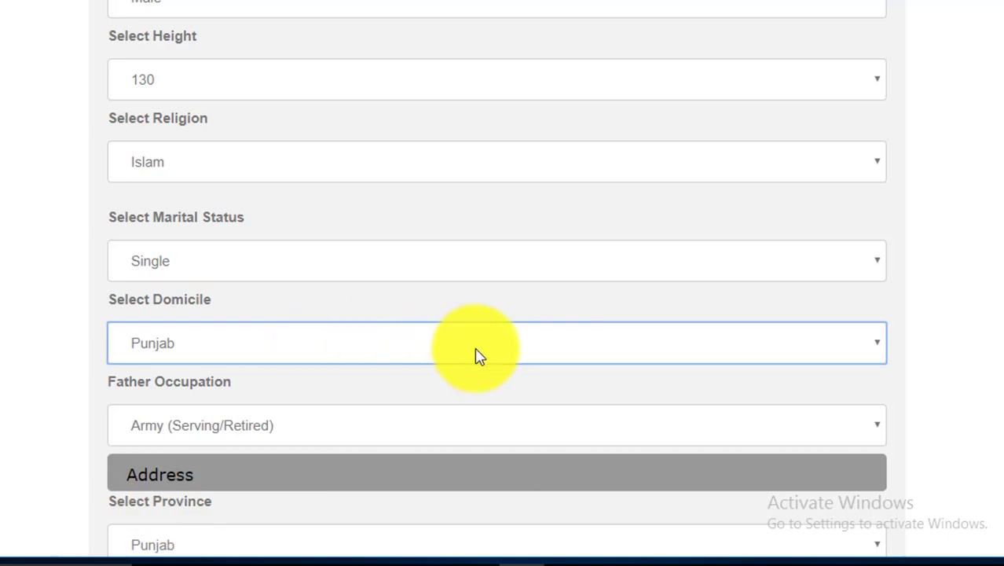
left_click(340, 424)
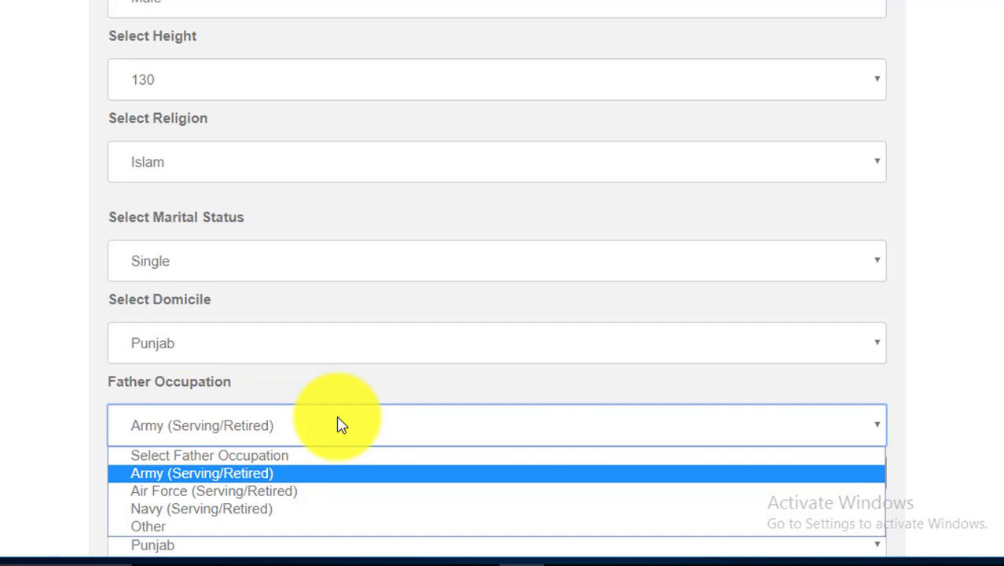
left_click(148, 531)
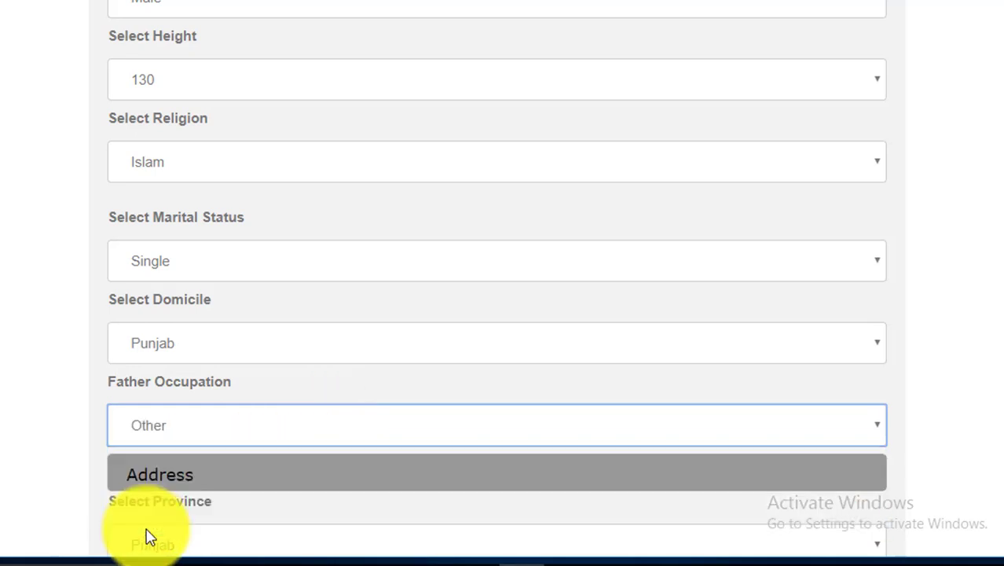
Check the province, district and tehsil choices in the address section, keeping Punjab and the preselected district and tehsil.
scroll(996, 259, "down", 3)
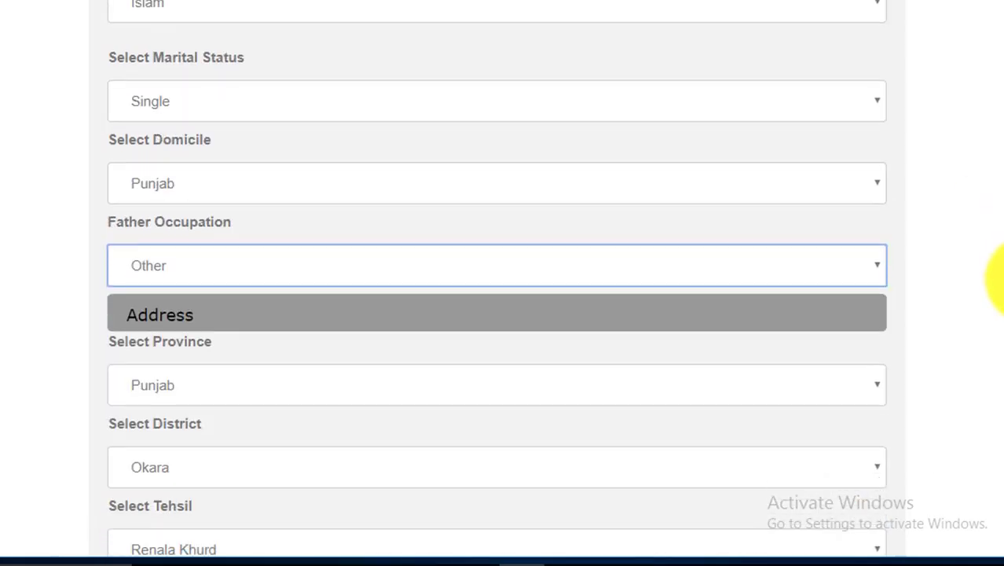
left_click(595, 263)
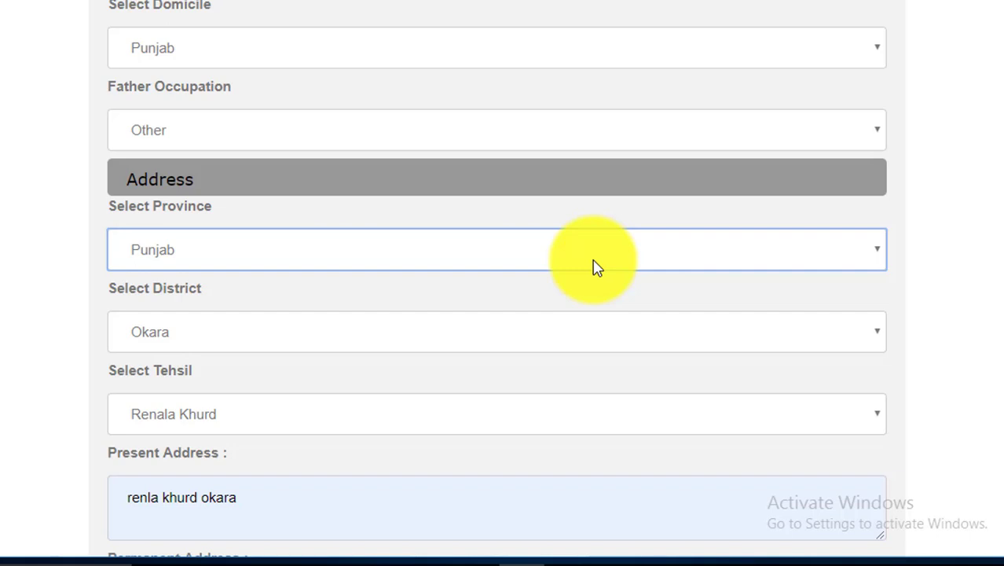
left_click(594, 267)
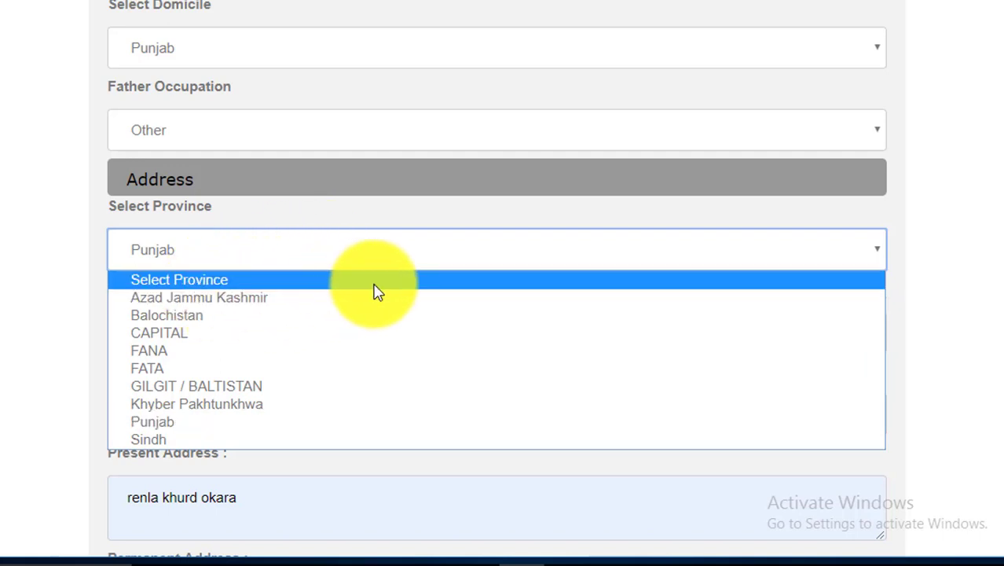
left_click(163, 424)
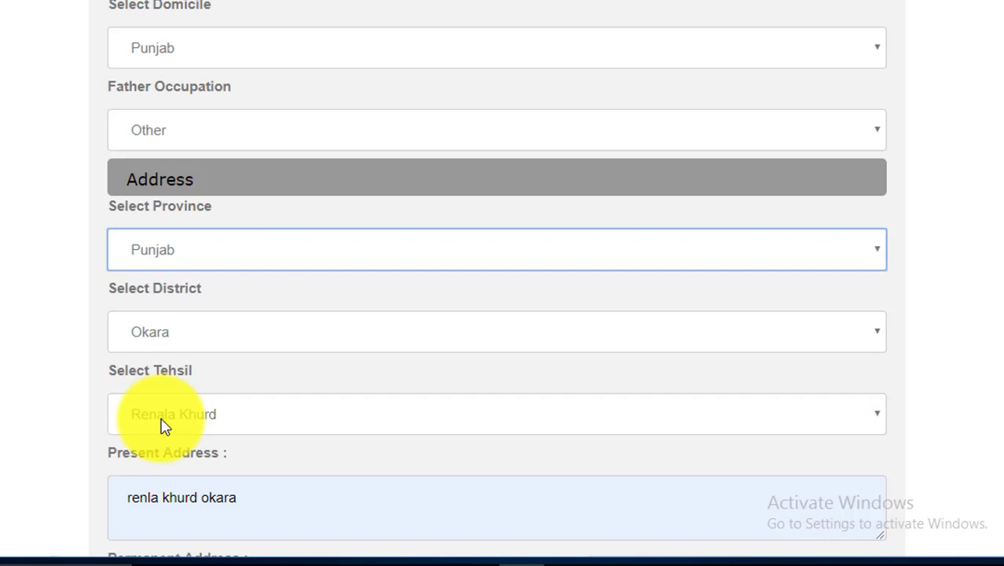
left_click(416, 338)
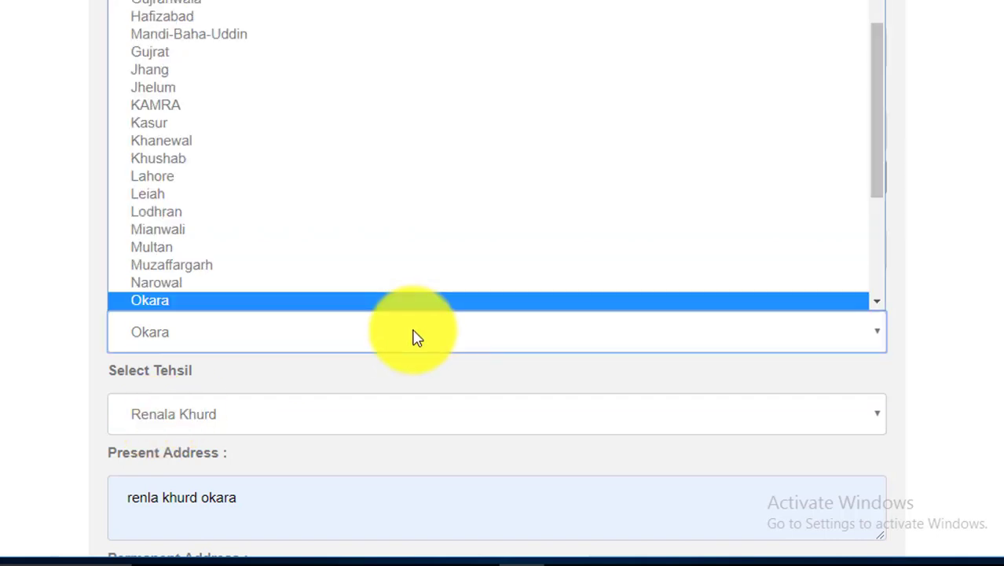
left_click(417, 338)
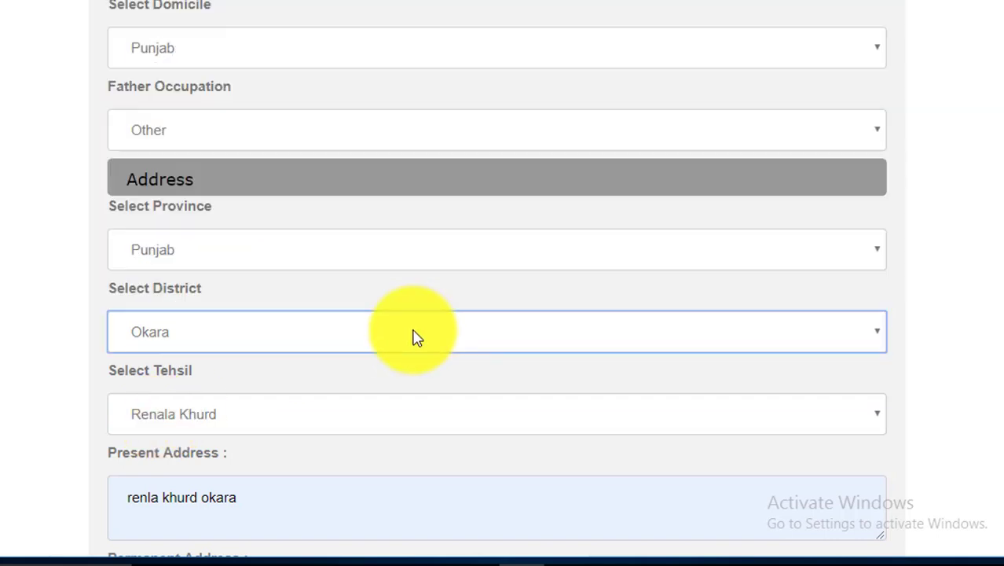
left_click(430, 428)
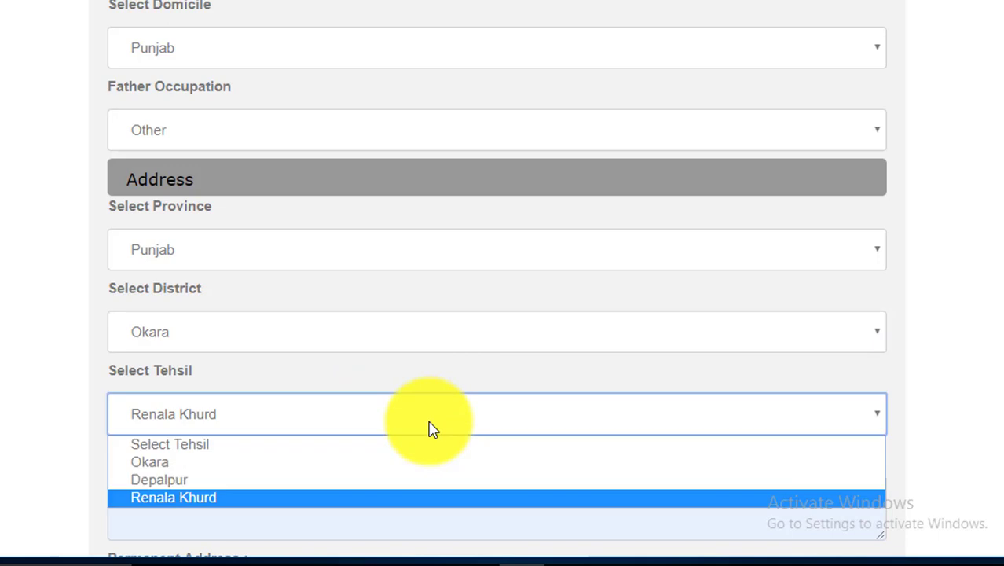
left_click(431, 428)
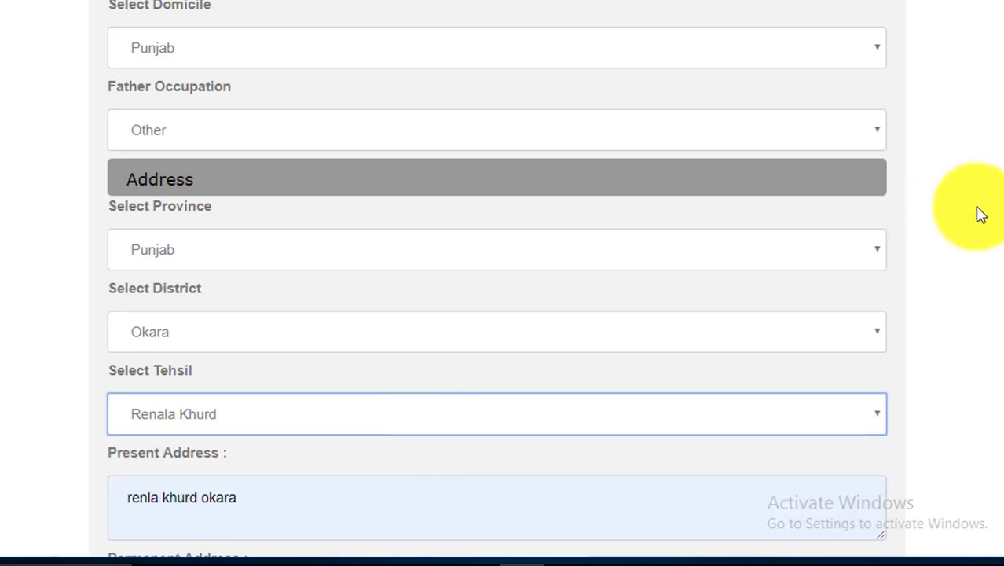
Review the present and permanent address, phone, mobile, email and verification code fields.
scroll(997, 286, "down", 3)
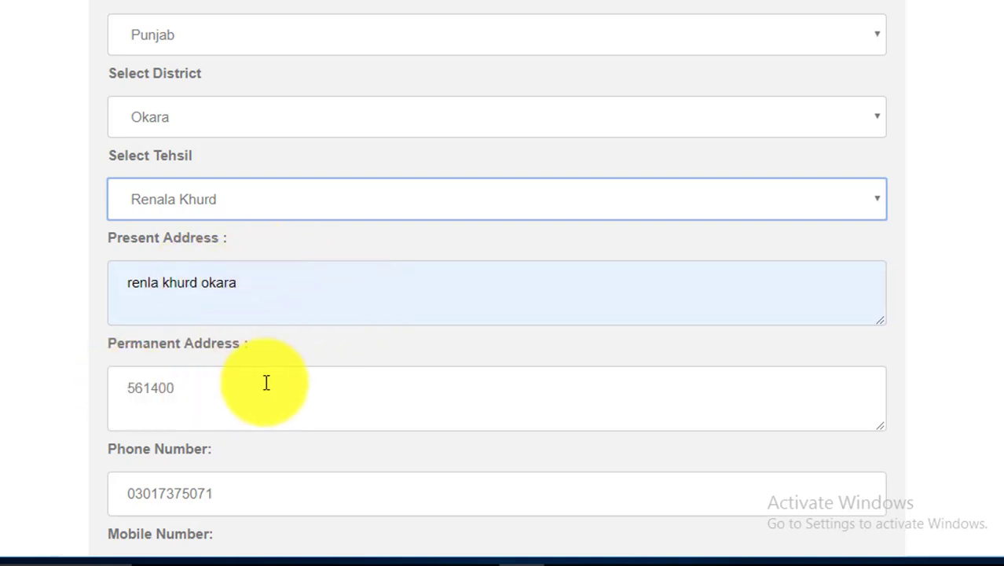
scroll(991, 308, "down", 3)
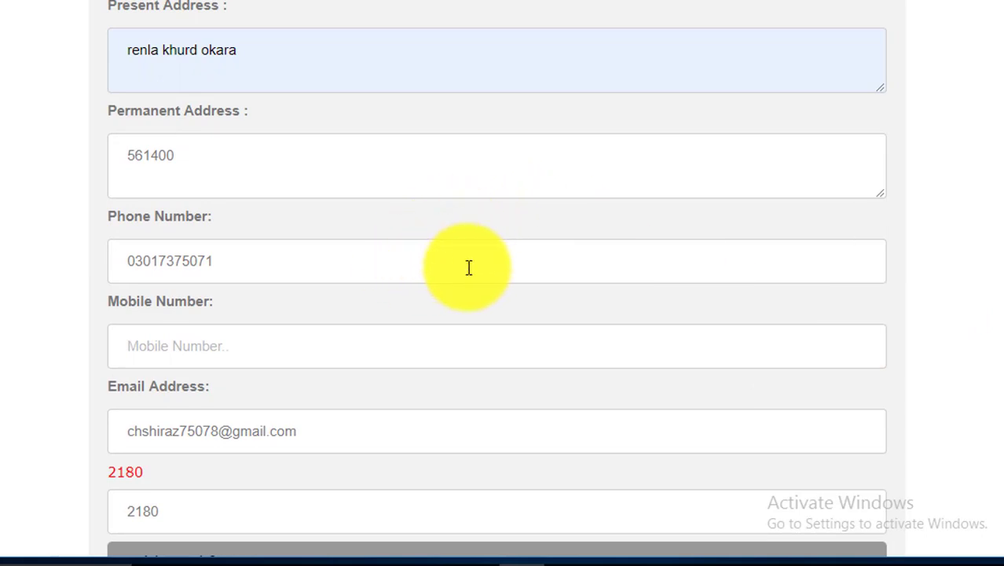
left_click(382, 418)
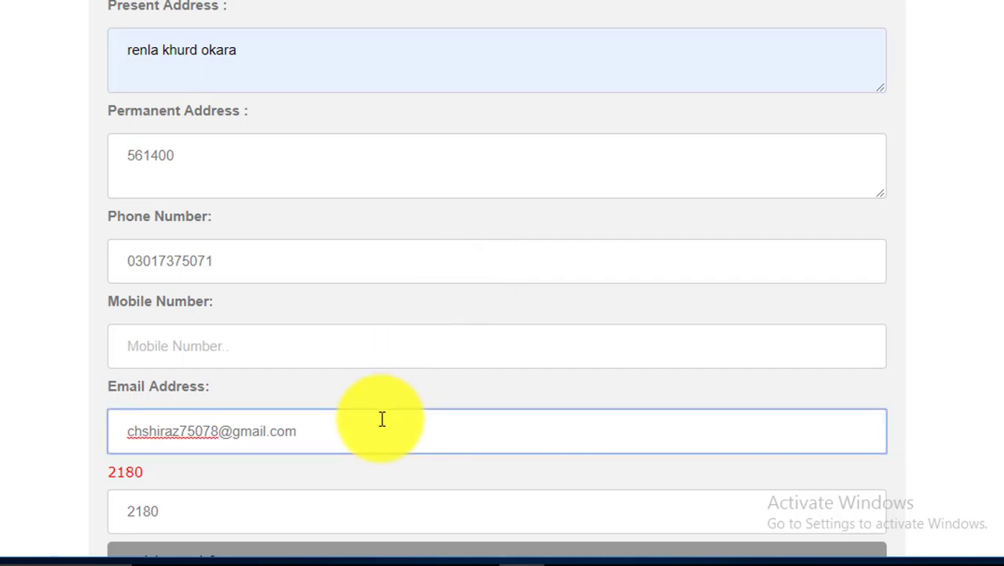
scroll(998, 348, "down", 3)
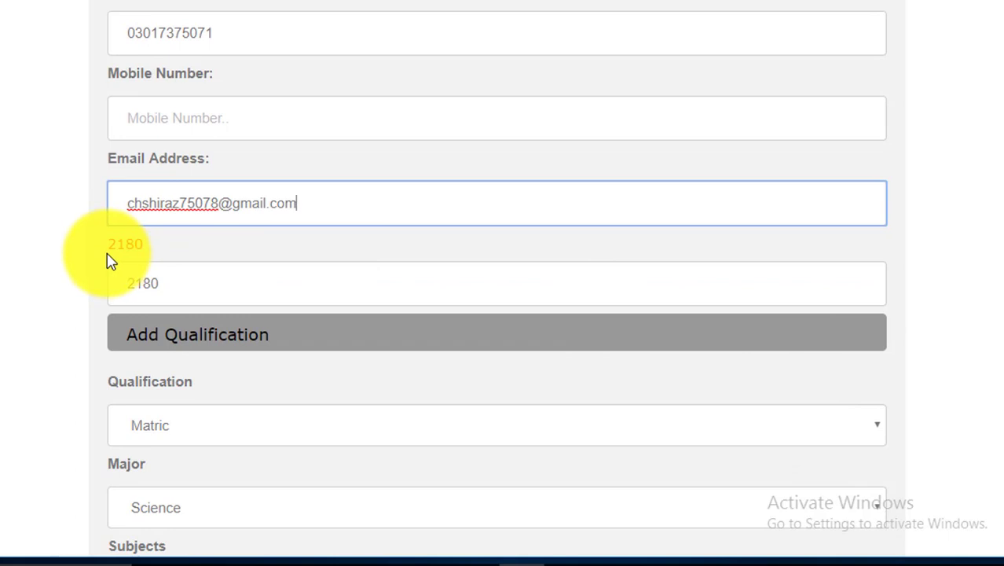
left_click(188, 286)
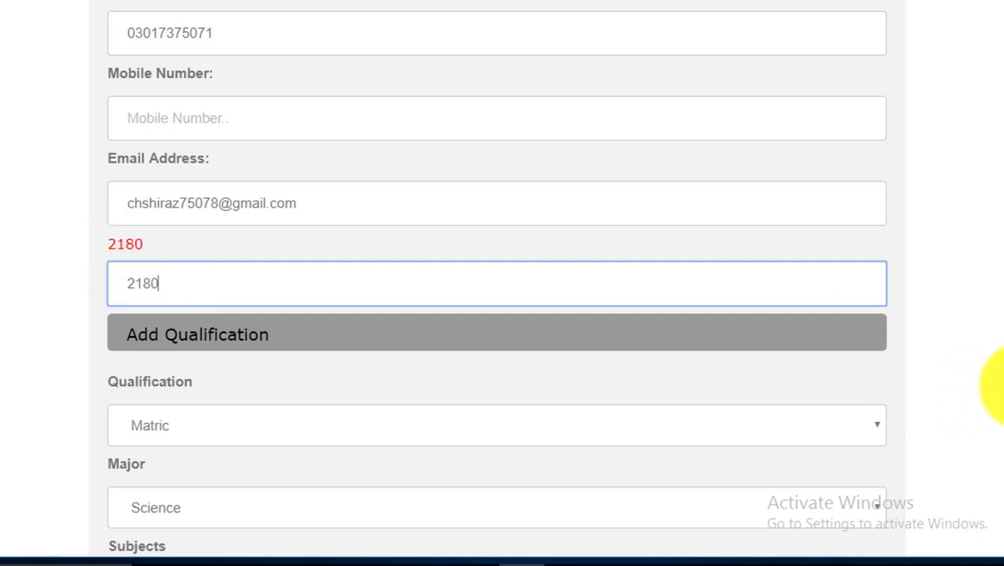
Check the qualification, major and subjects choices, keeping Matric, Science and Matric(Sci).
scroll(994, 388, "down", 1)
scroll(994, 388, "down", 2)
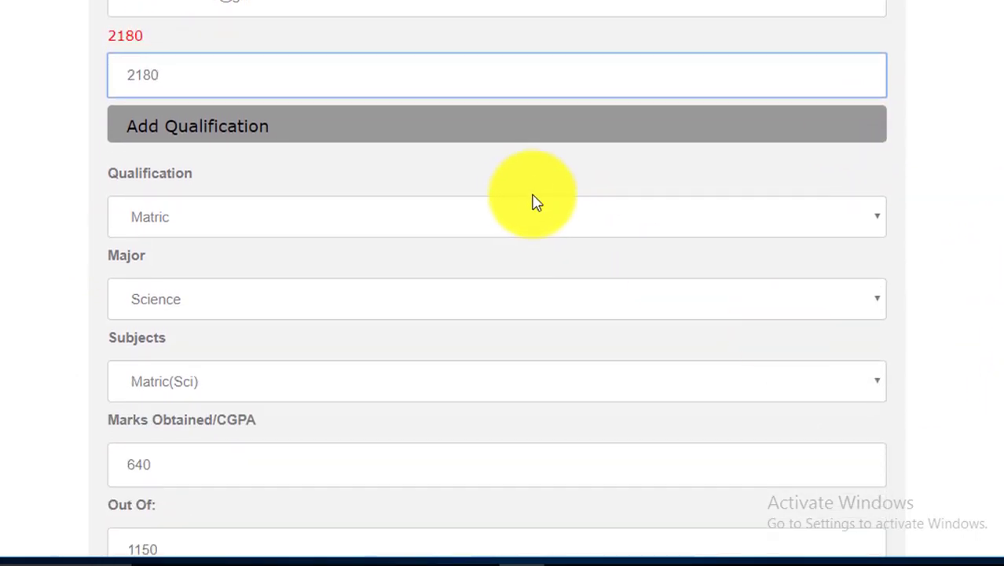
left_click(501, 229)
left_click(501, 230)
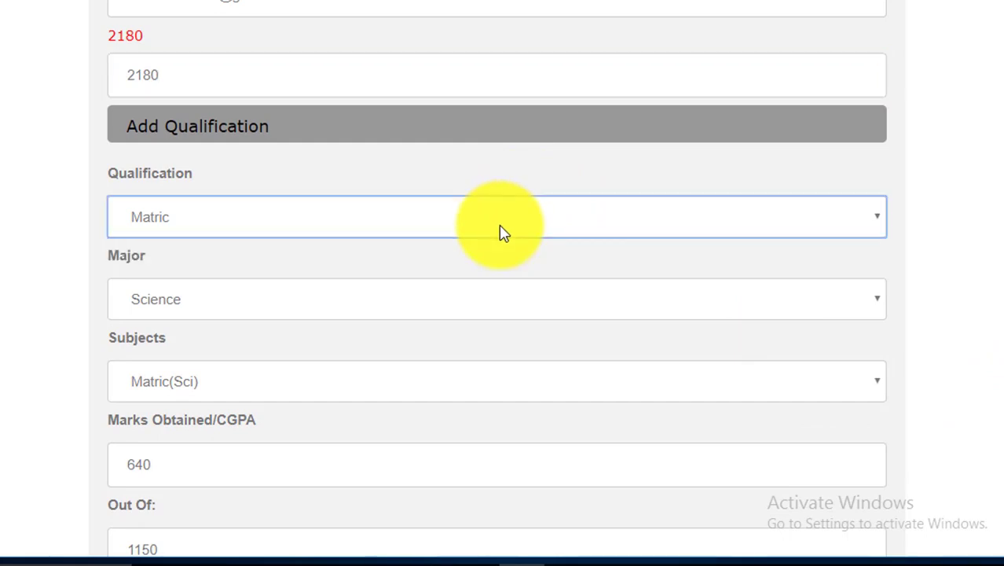
left_click(452, 305)
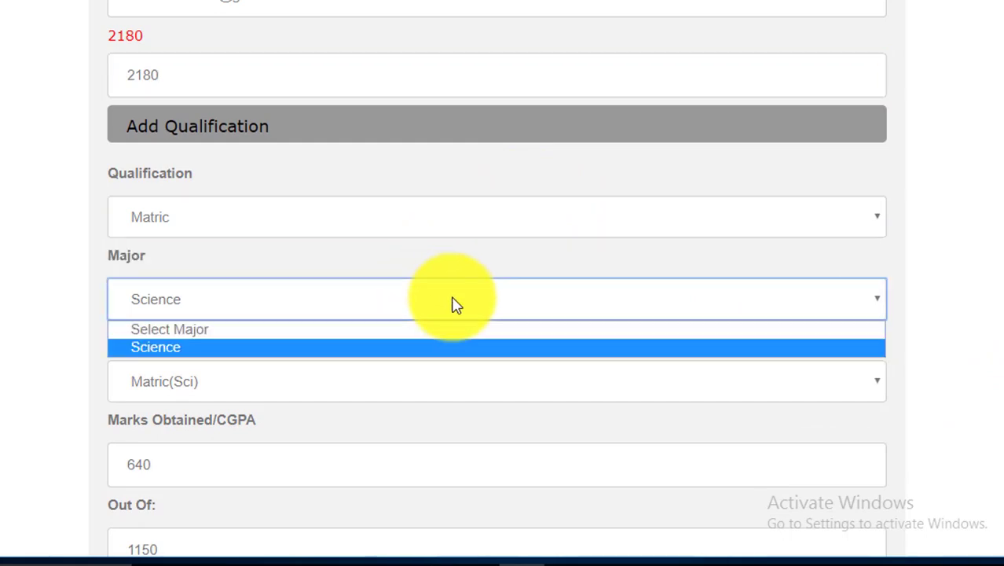
left_click(453, 305)
left_click(358, 397)
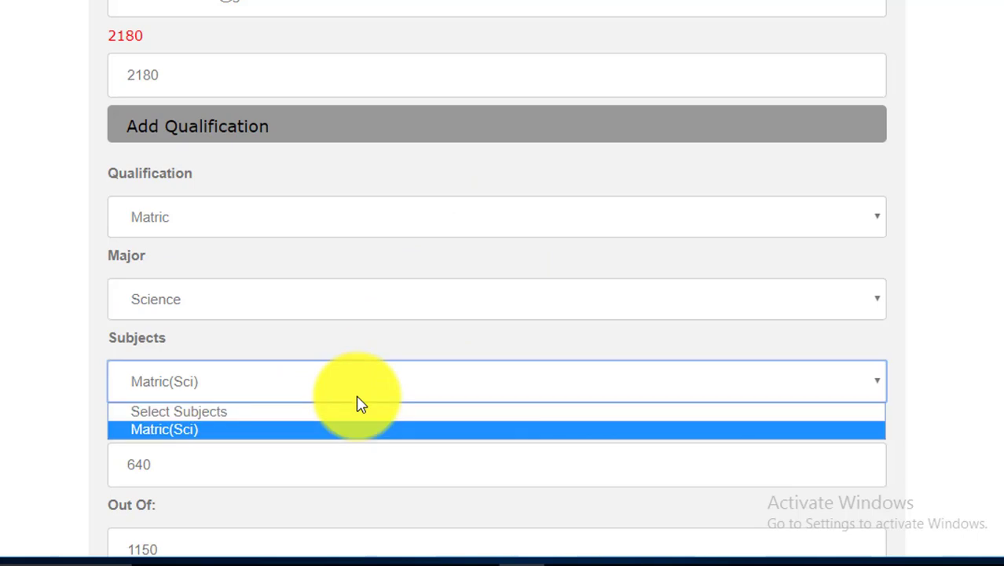
left_click(359, 429)
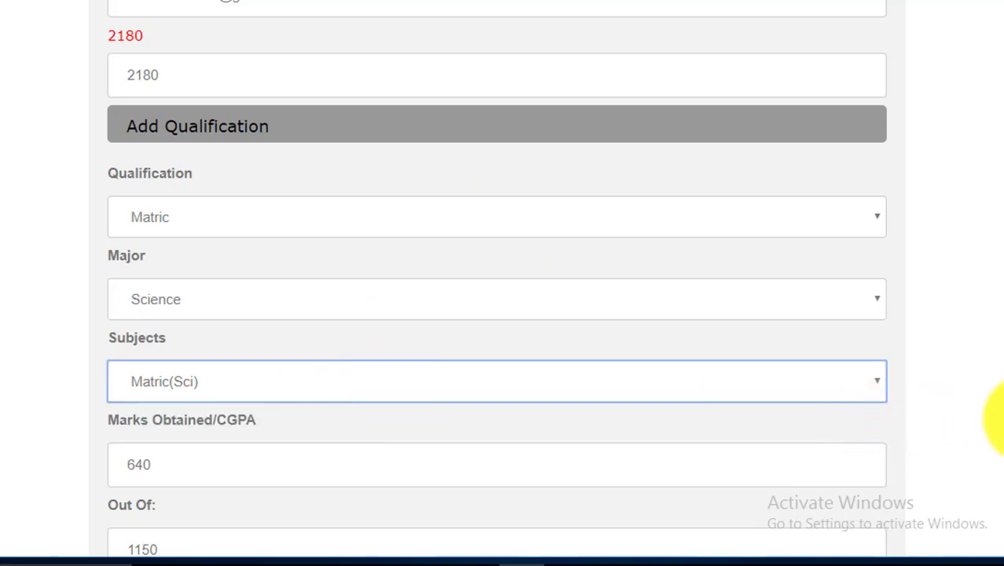
Review the marks obtained, total marks, passing year and school fields of the qualification.
scroll(999, 444, "down", 2)
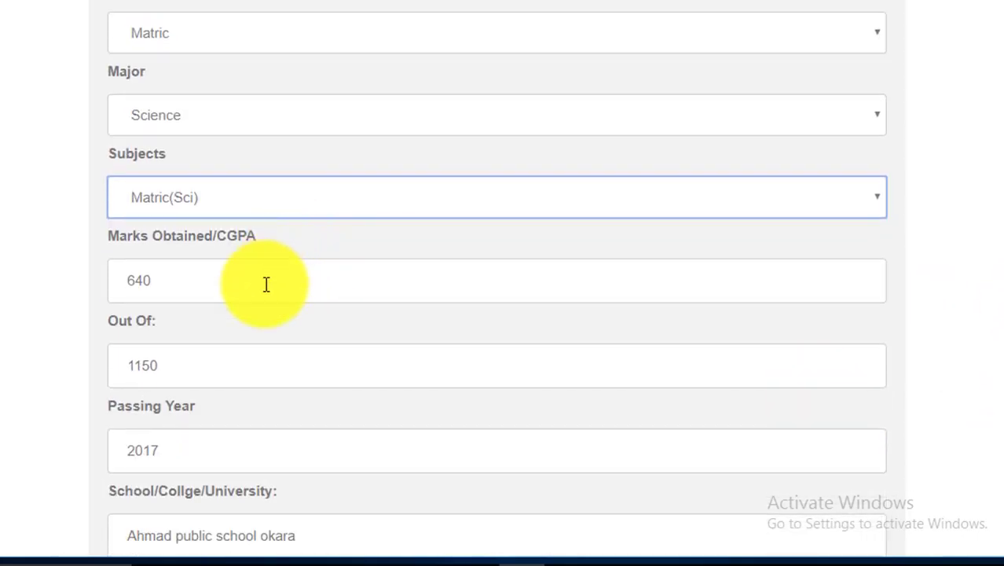
left_click(267, 285)
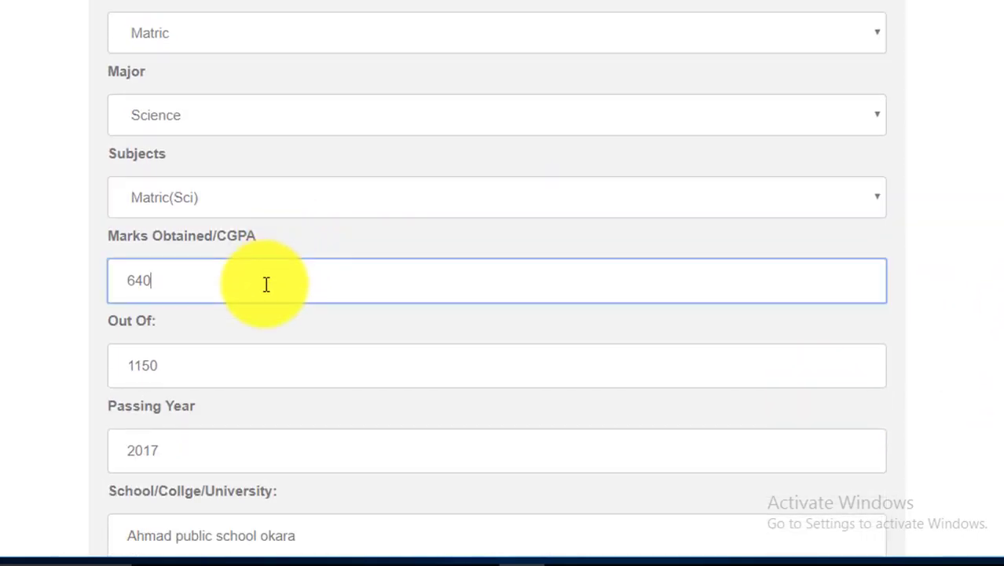
left_click(262, 381)
scroll(980, 316, "down", 3)
left_click(542, 229)
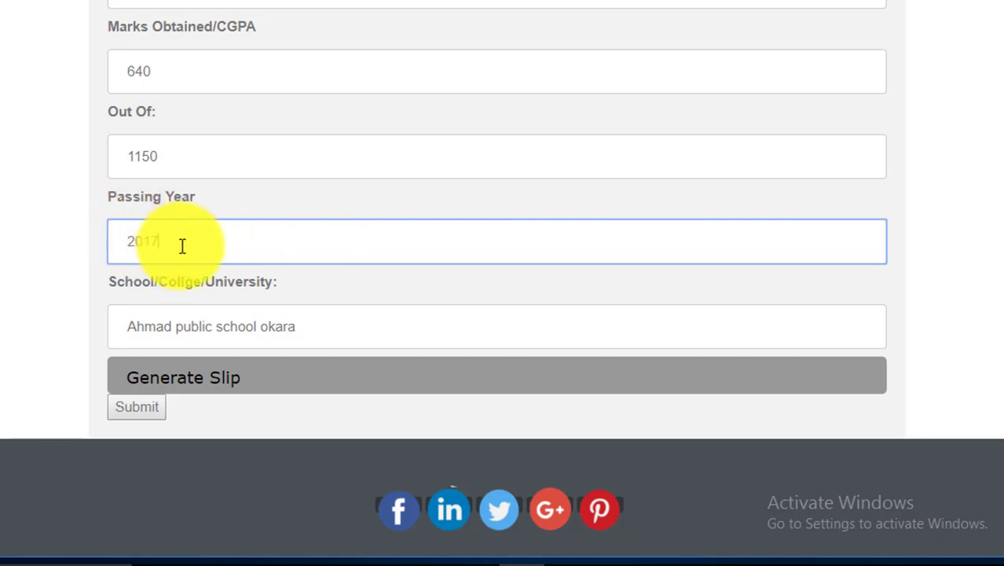
left_click(339, 329)
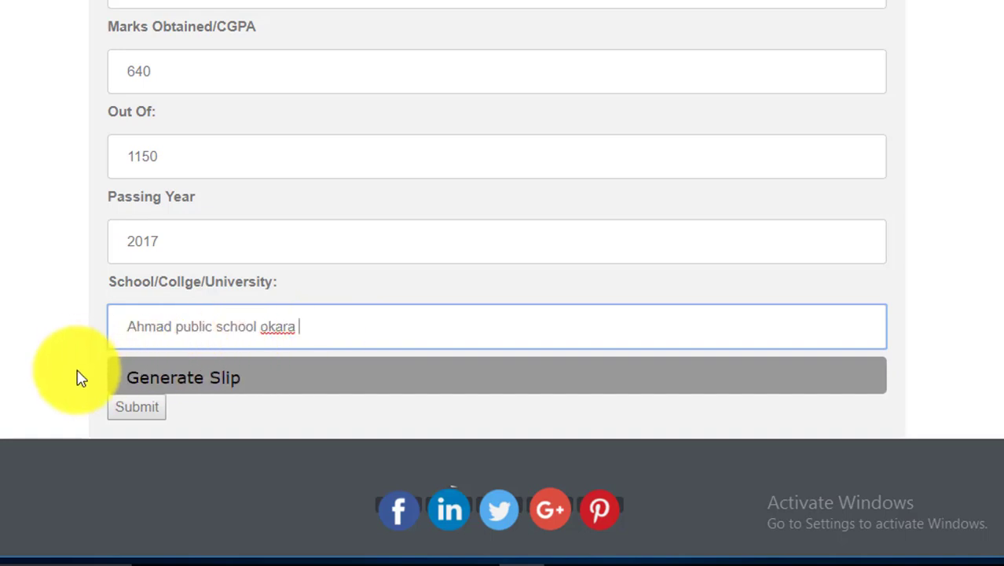
Try to submit the registration form, and fill in the applicant's mobile number in the contact details.
left_click(132, 420)
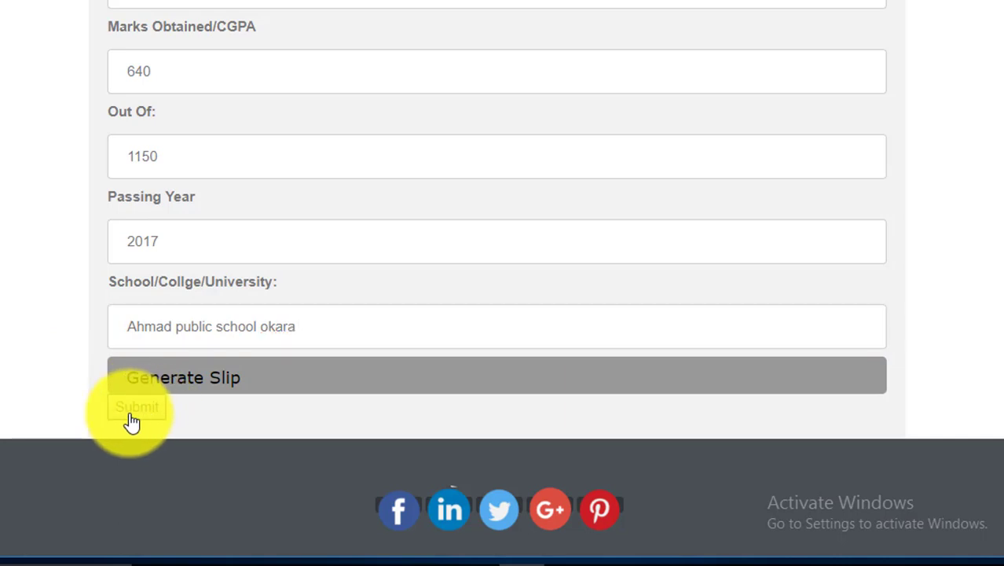
scroll(986, 471, "up", 4)
scroll(991, 441, "up", 8)
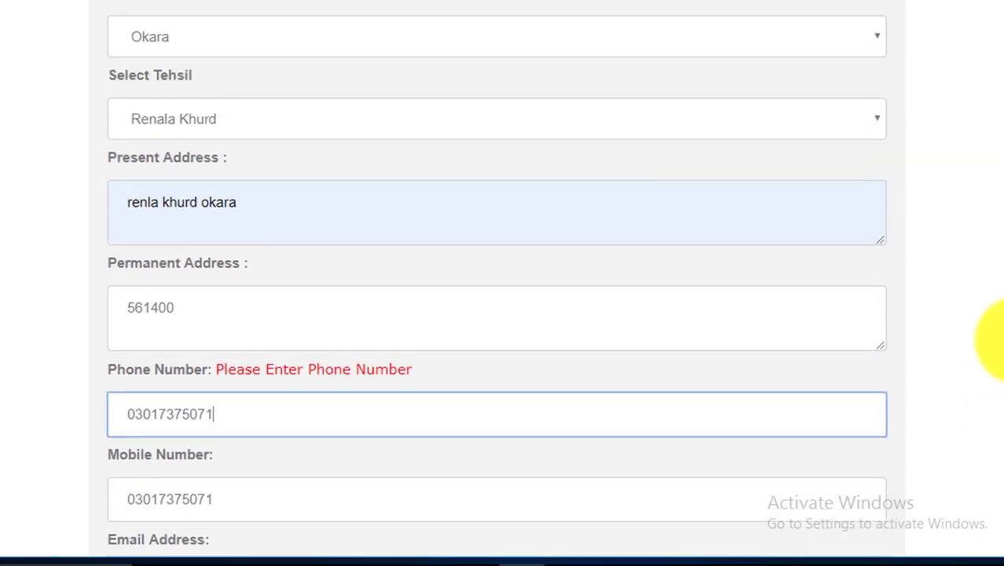
scroll(986, 342, "down", 2)
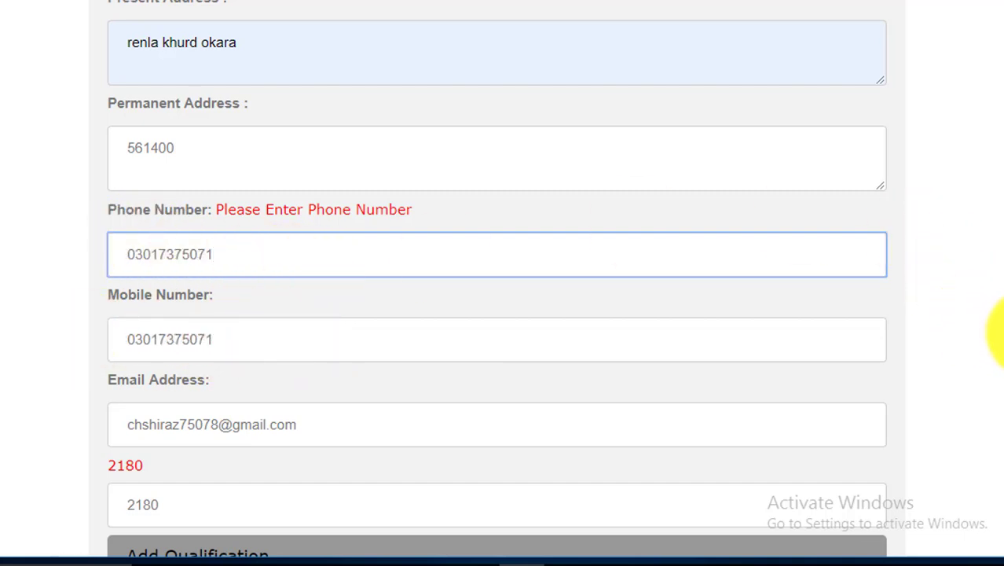
scroll(993, 353, "down", 2)
scroll(999, 416, "down", 5)
scroll(999, 366, "up", 9)
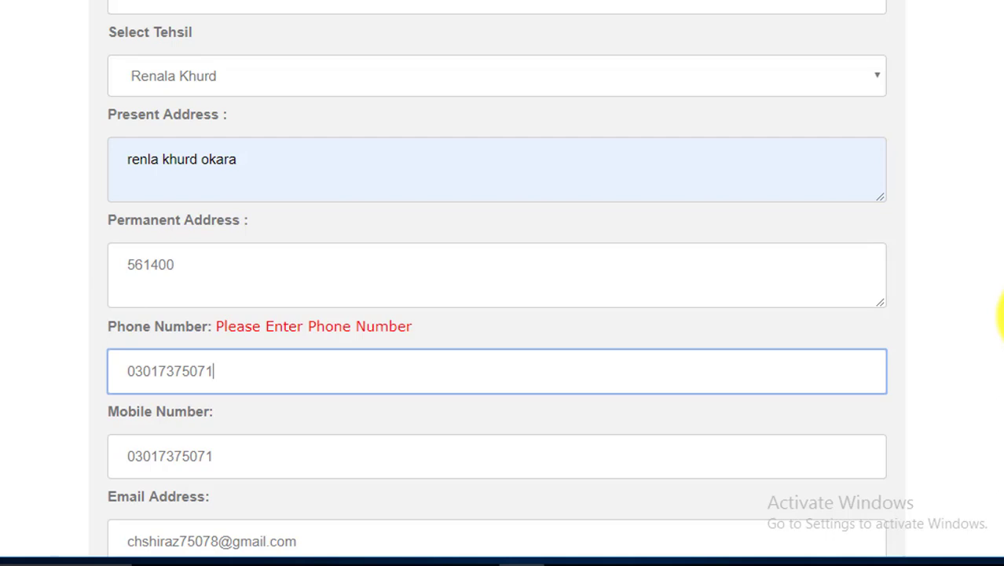
scroll(992, 322, "up", 1)
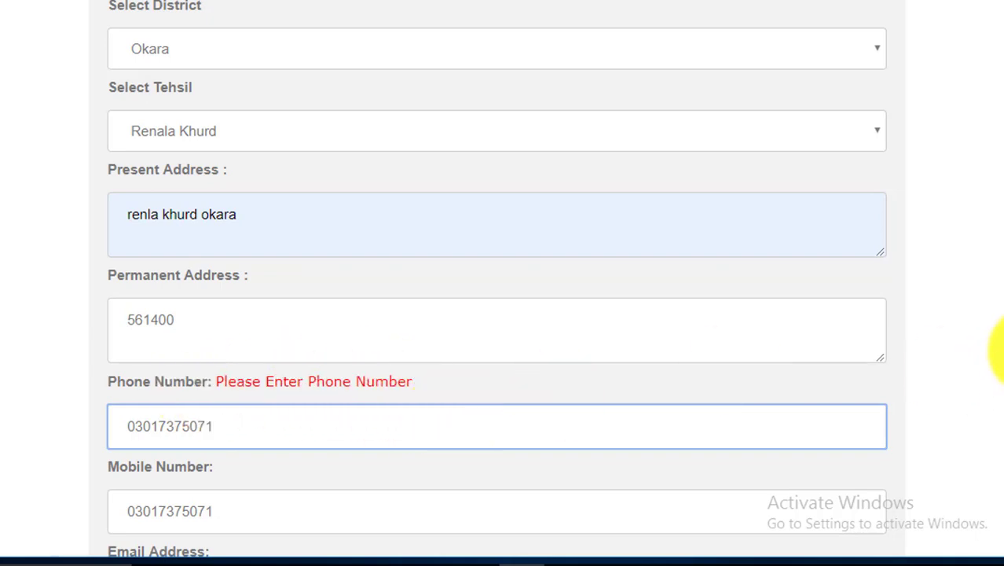
Submit the completed registration form and review the provisional registration slip with its instructions.
scroll(997, 350, "down", 10)
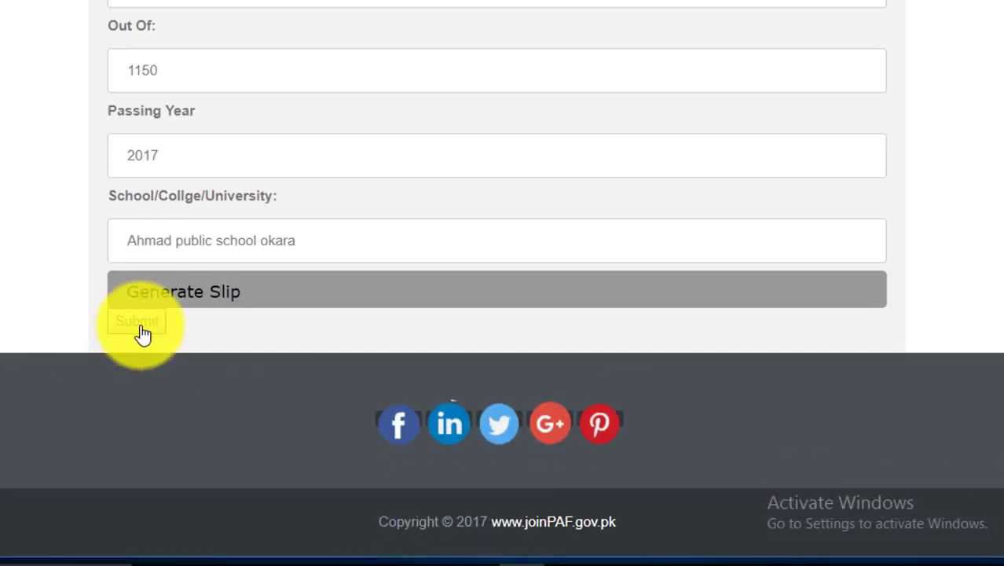
left_click(140, 329)
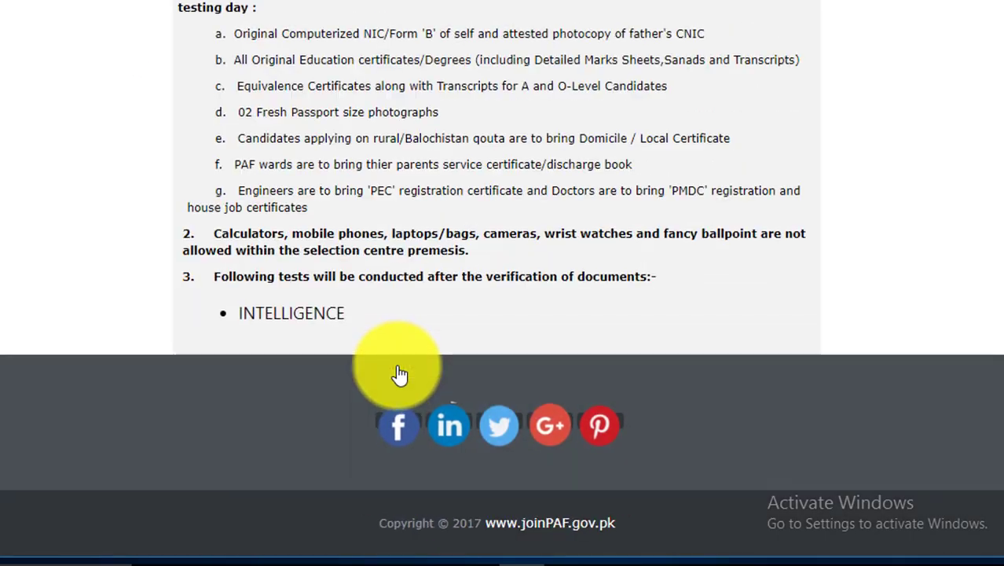
scroll(997, 393, "up", 3)
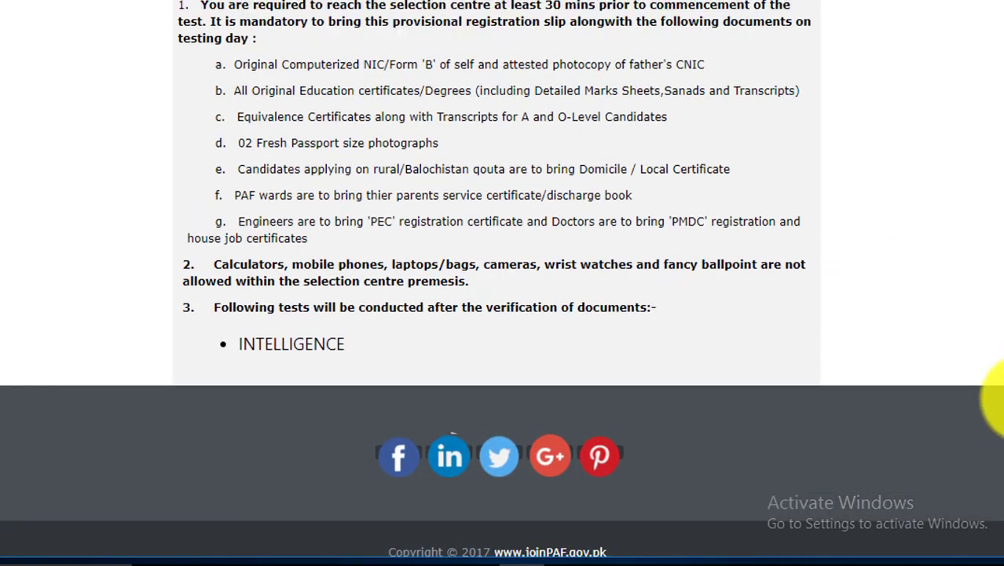
scroll(997, 369, "up", 5)
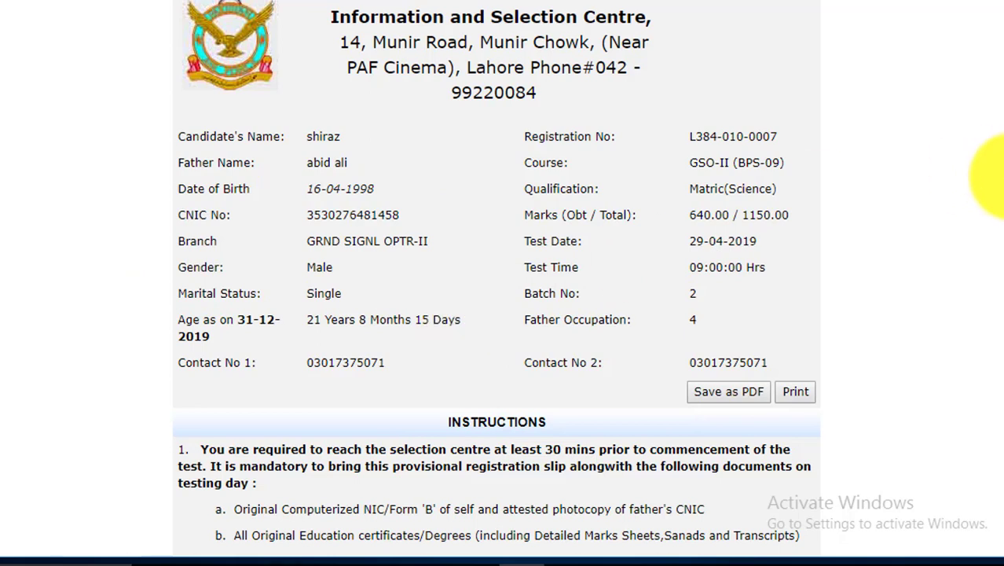
Return to online registration, choose Take Print of Registration Slip, open the applicant's existing slip, and review its candidate details and instructions.
scroll(999, 236, "down", 3)
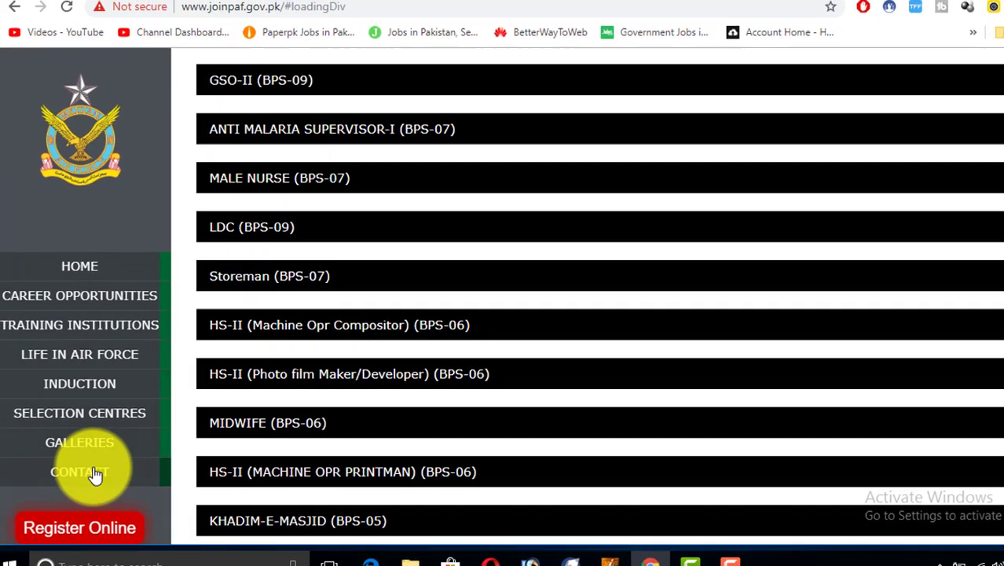
left_click(107, 536)
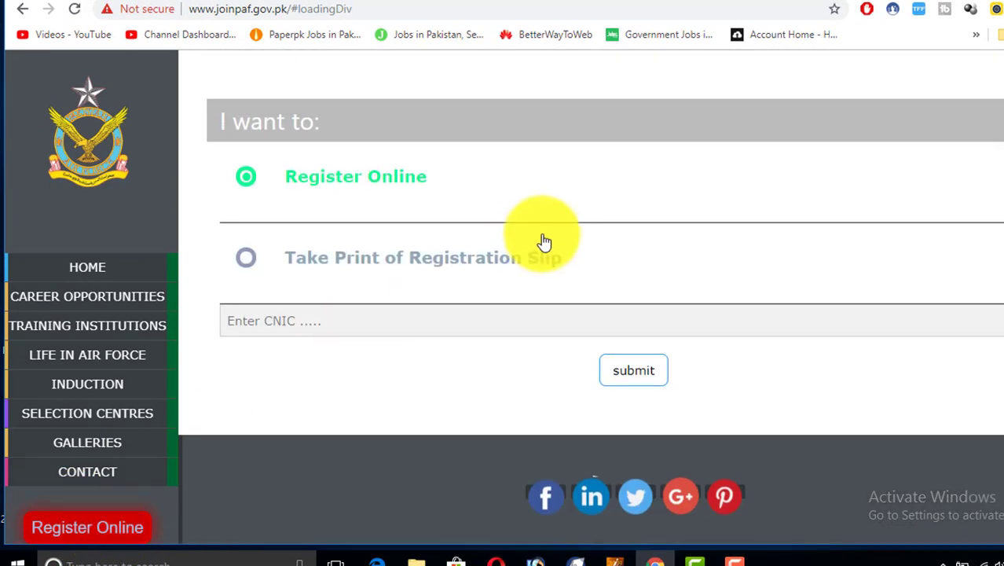
left_click(354, 264)
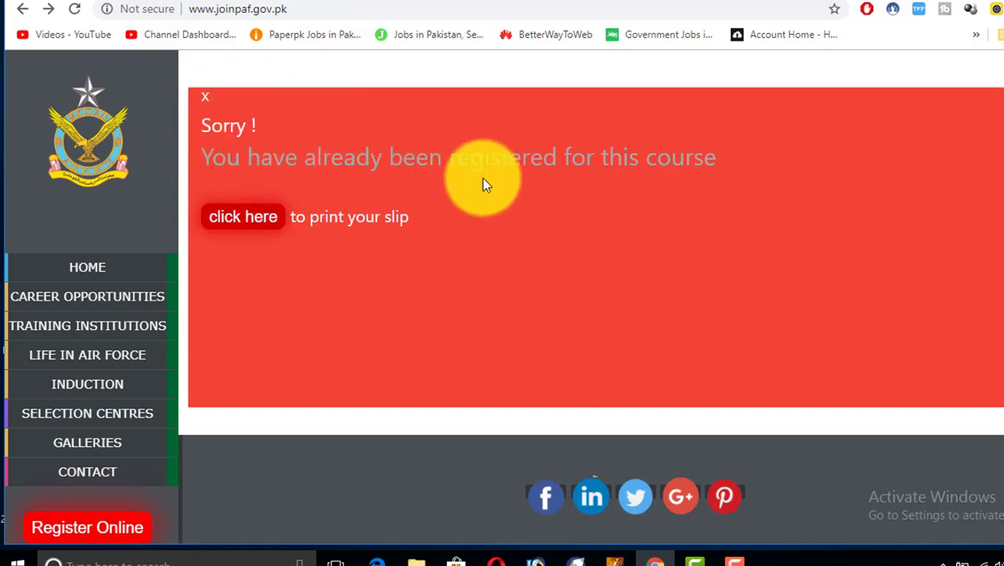
left_click(244, 224)
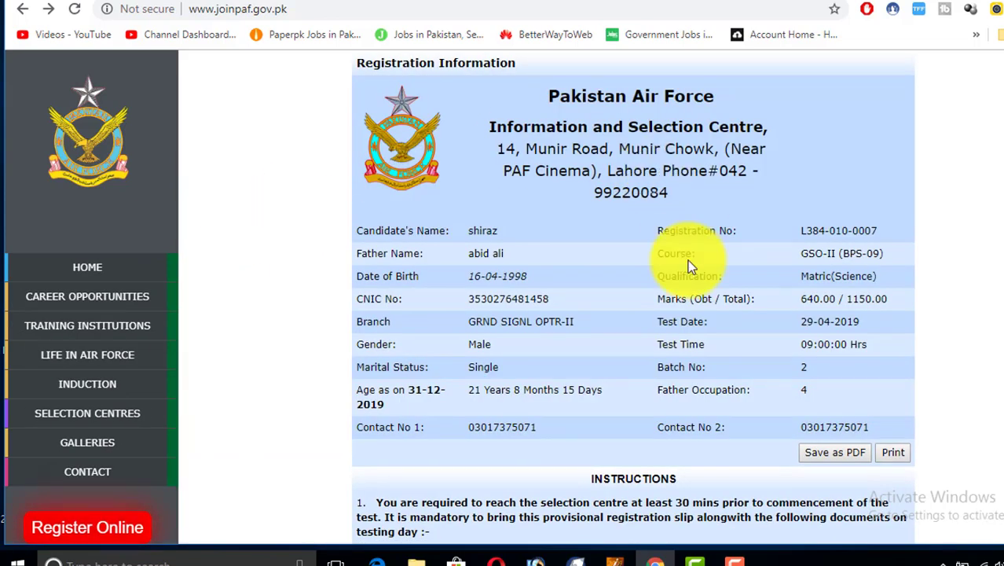
scroll(633, 298, "down", 2)
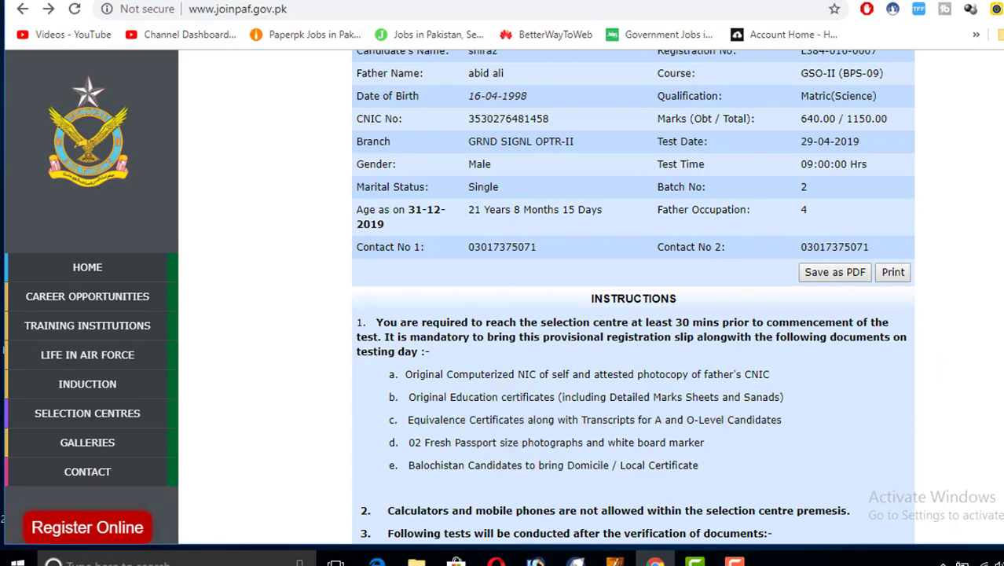
scroll(594, 434, "down", 3)
scroll(594, 434, "up", 5)
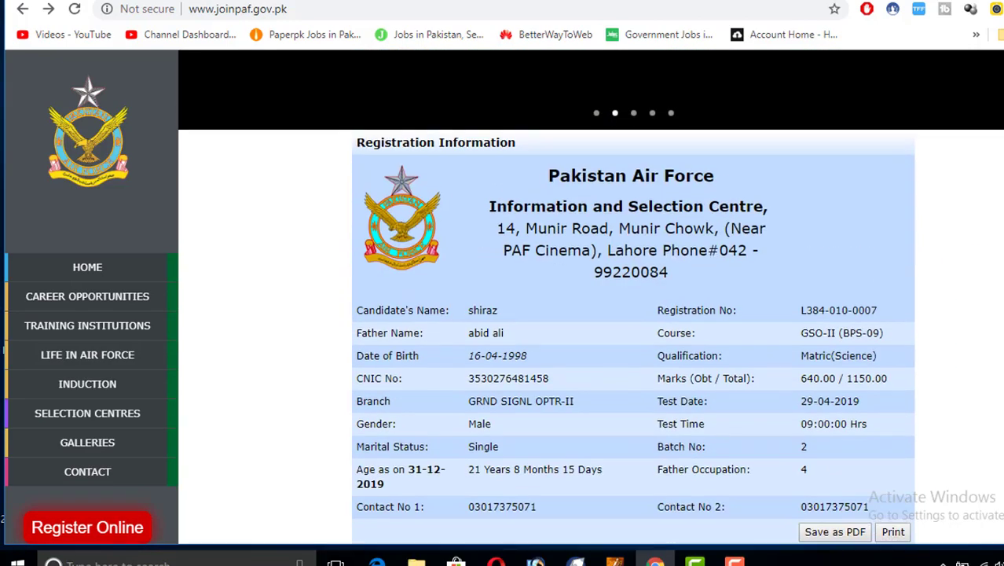